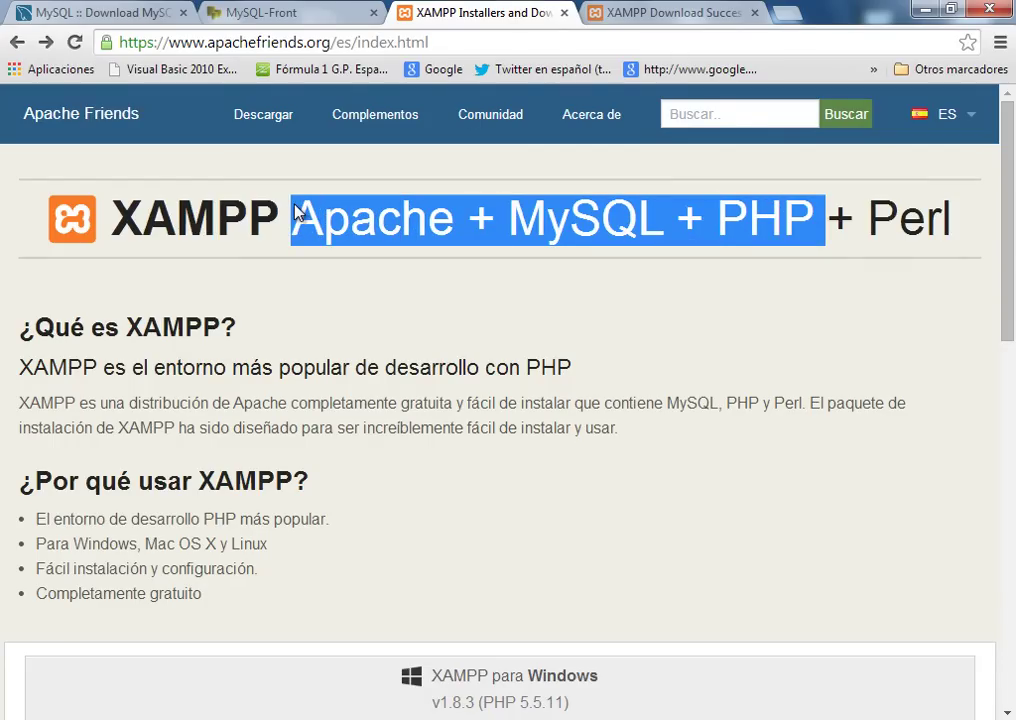
# Step: Show the MySQL Installer releases for Microsoft Windows on the MySQL download page
pyautogui.click(567, 295)
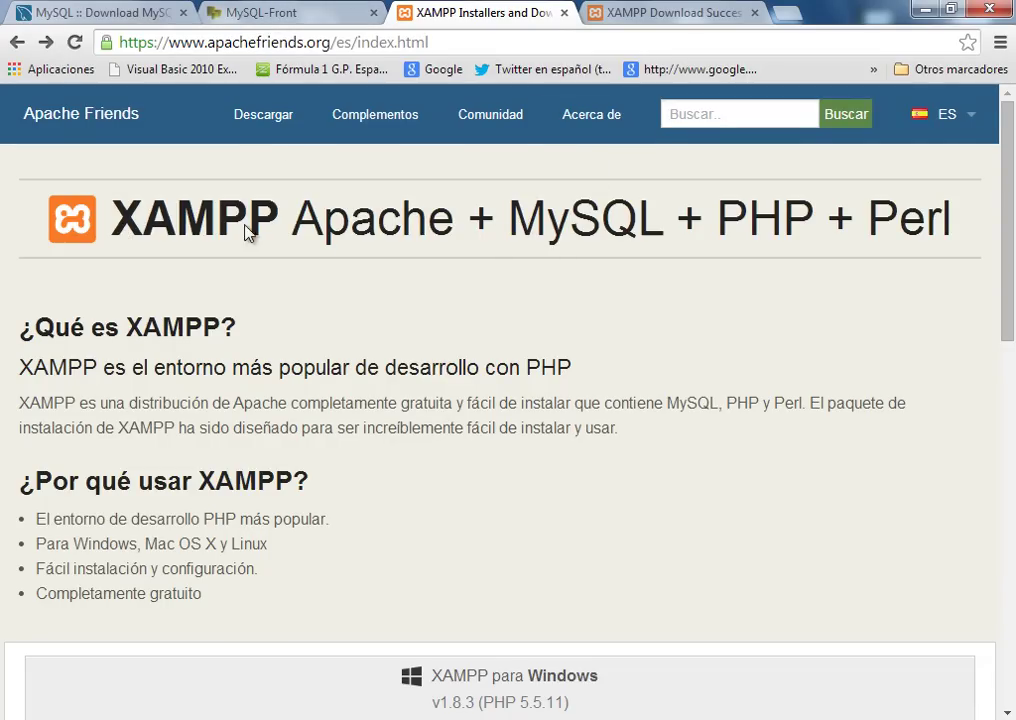
pyautogui.click(145, 17)
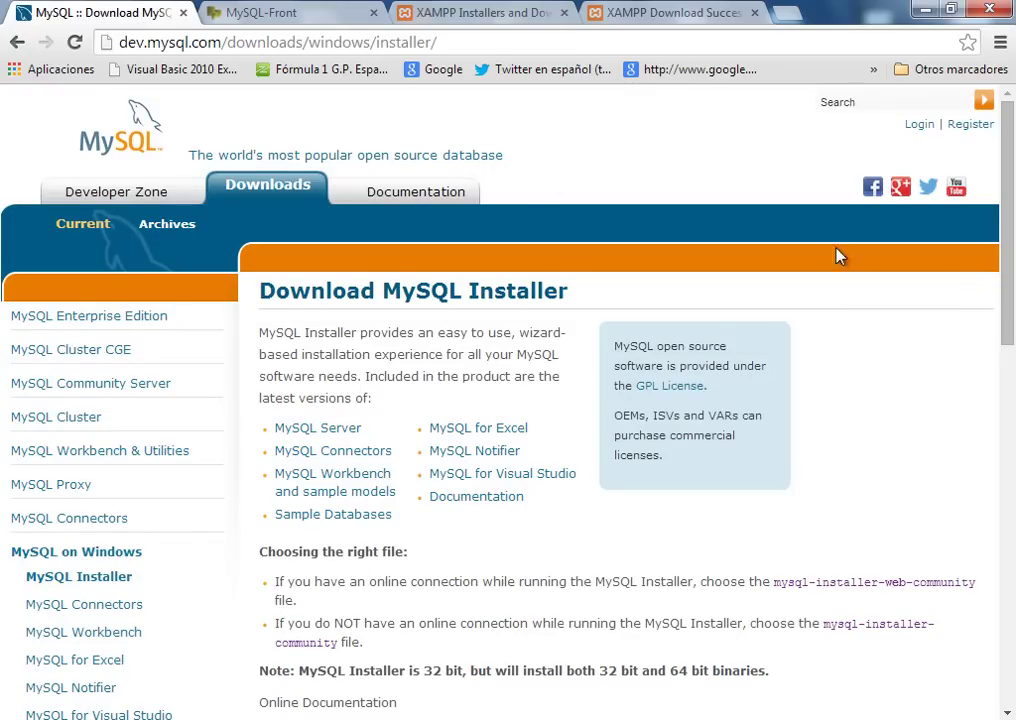
pyautogui.moveTo(1008, 197); pyautogui.dragTo(1009, 450)
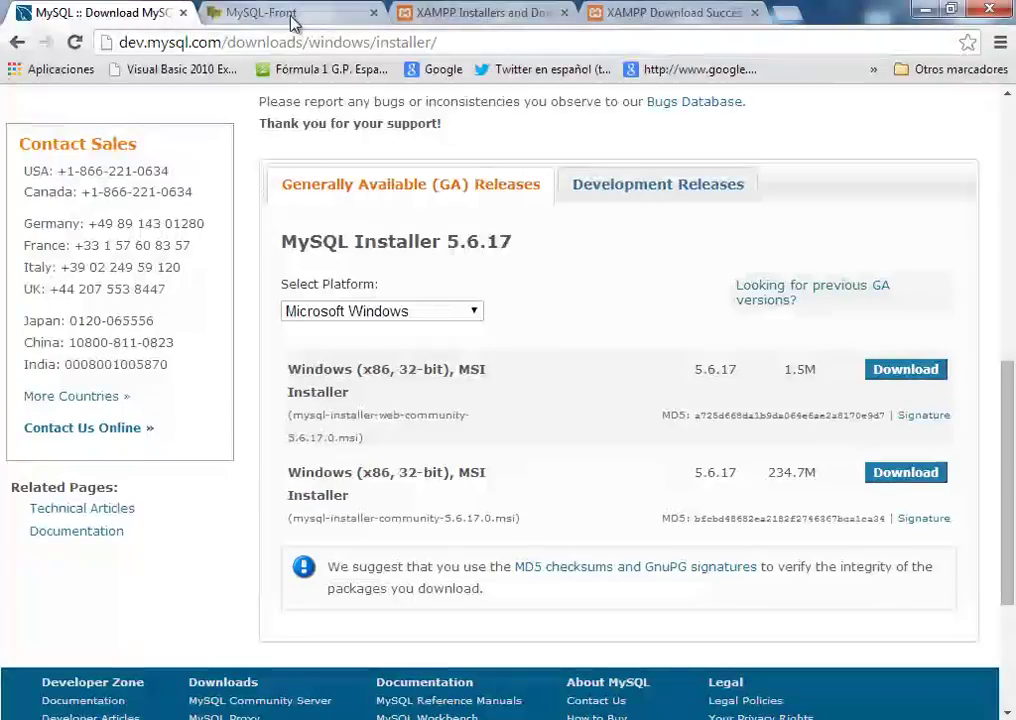
# Step: Close the XAMPP home page and open the C:\xampp\mysql\data folder in Windows Explorer
pyautogui.click(503, 12)
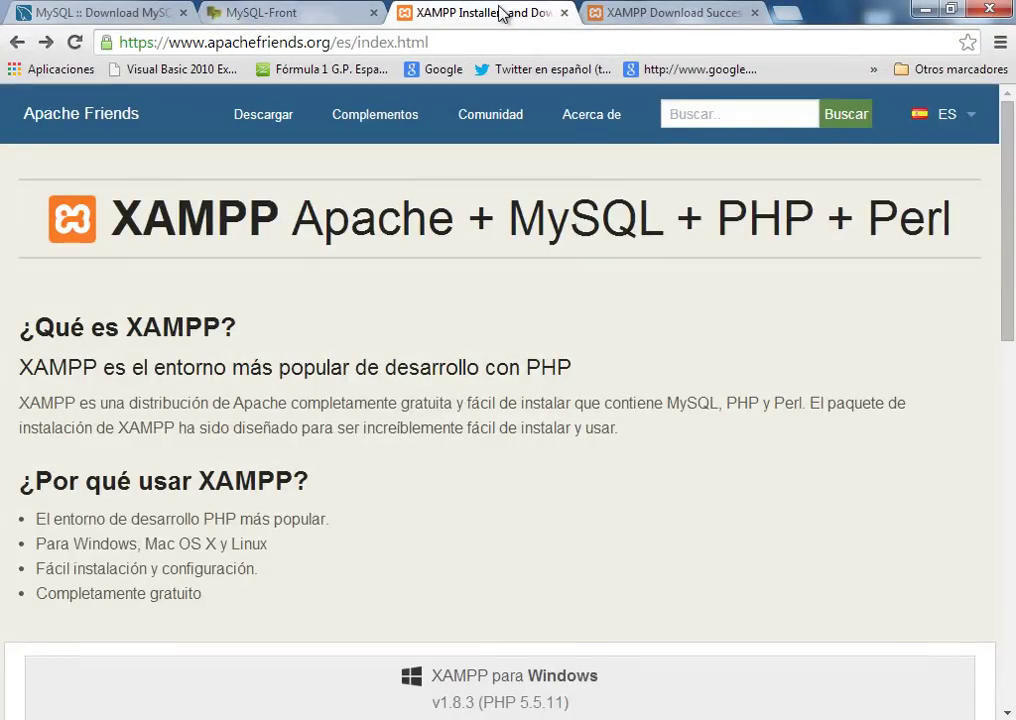
pyautogui.click(565, 13)
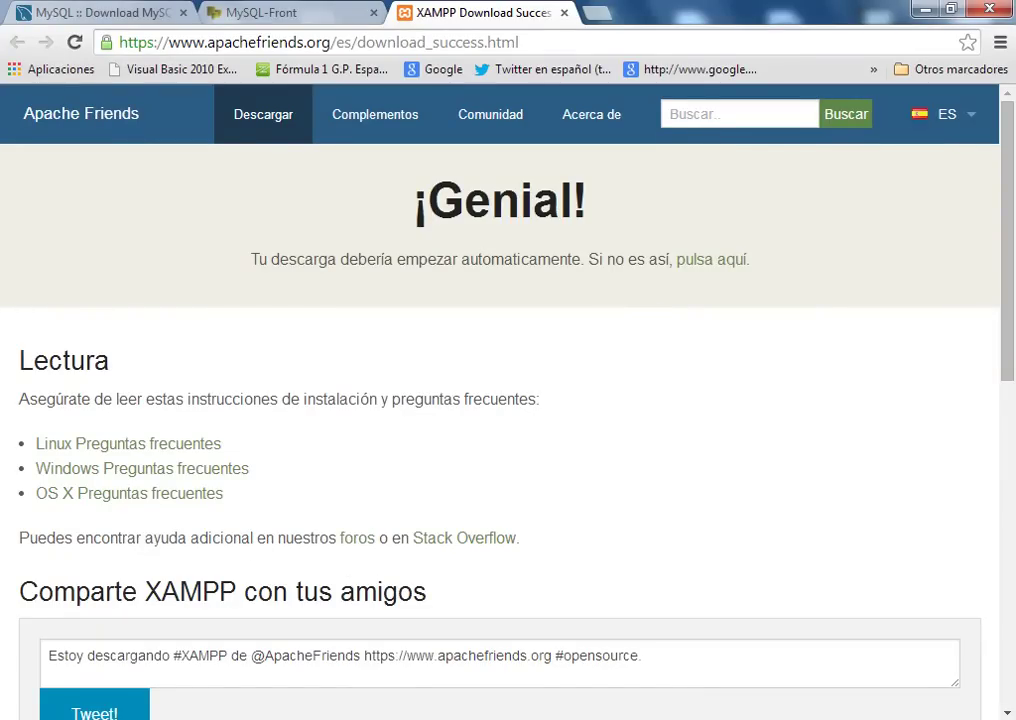
pyautogui.click(324, 651)
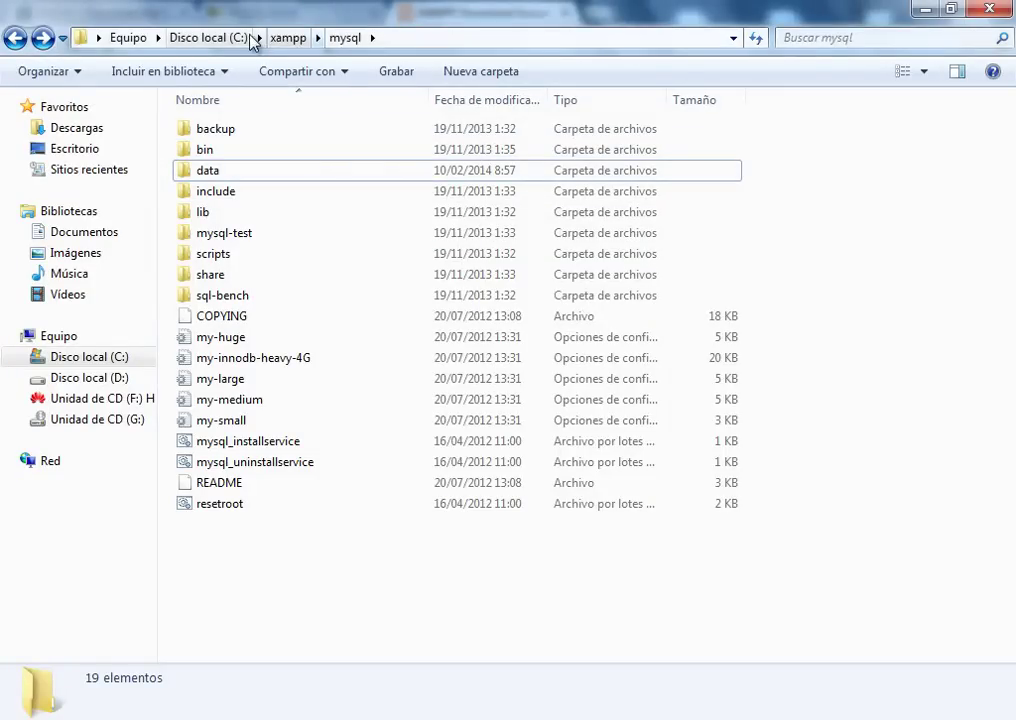
pyautogui.click(15, 38)
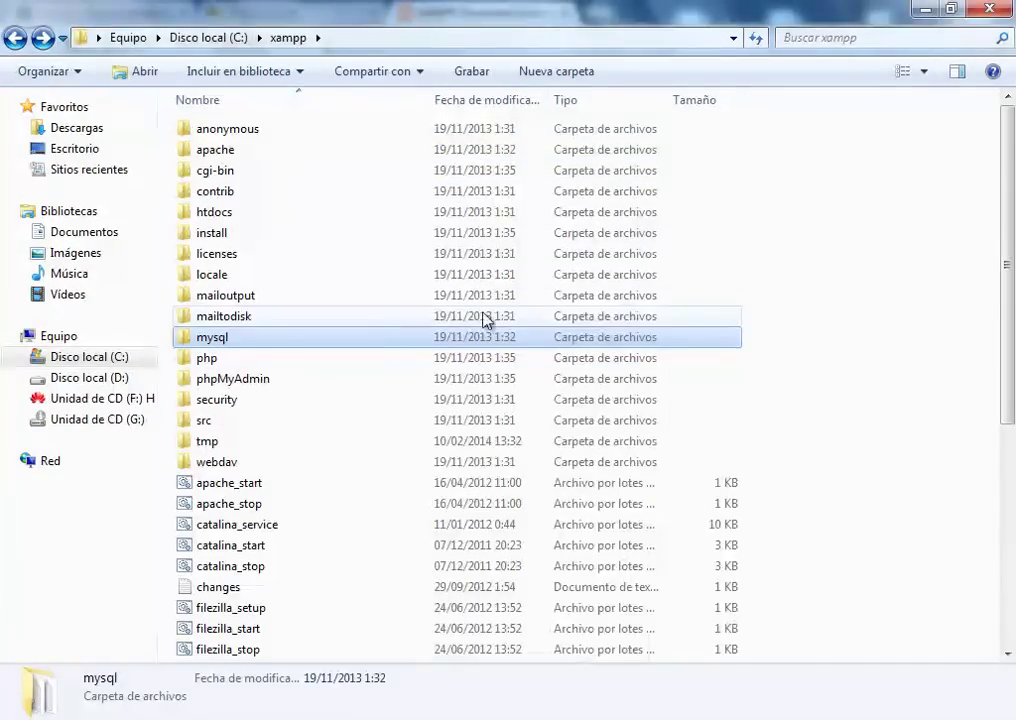
pyautogui.click(918, 295)
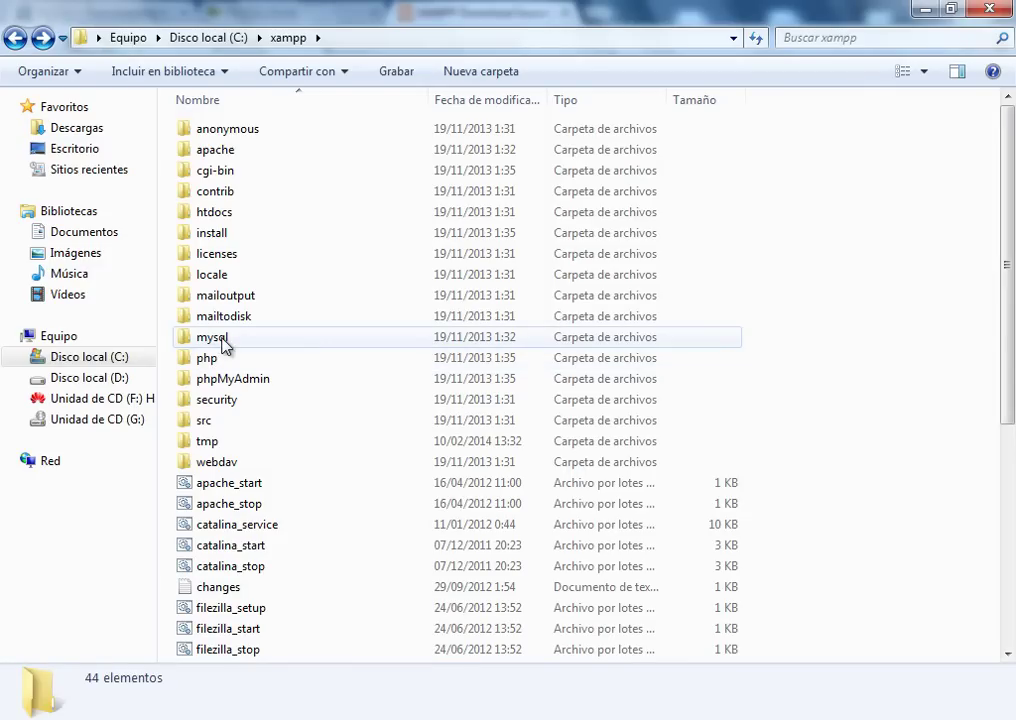
pyautogui.doubleClick(222, 345)
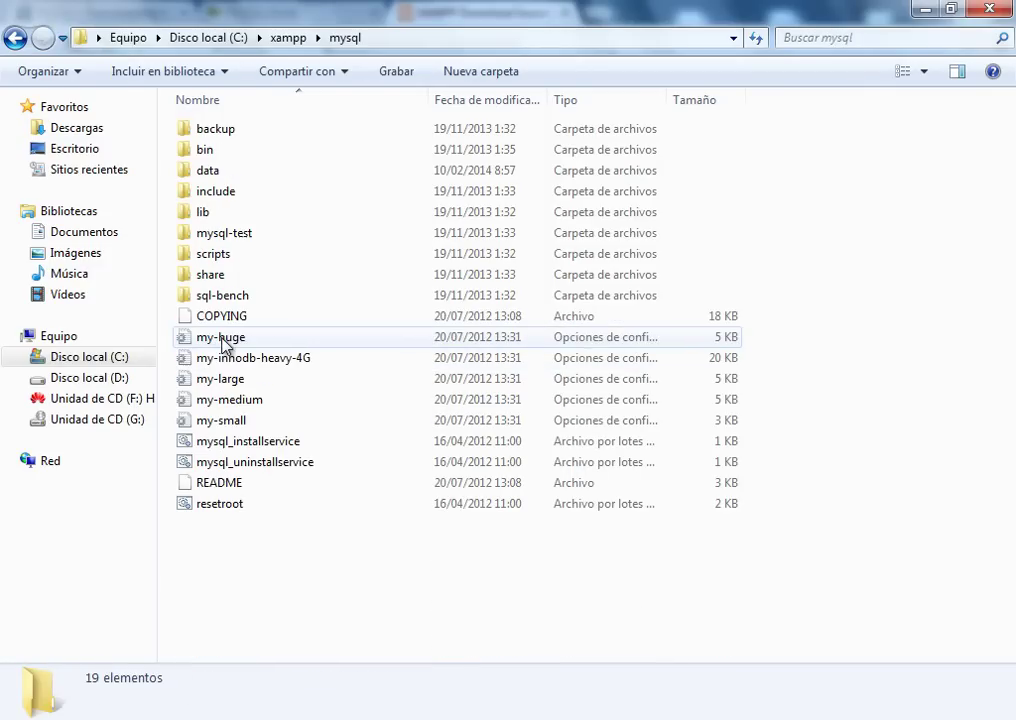
pyautogui.doubleClick(216, 171)
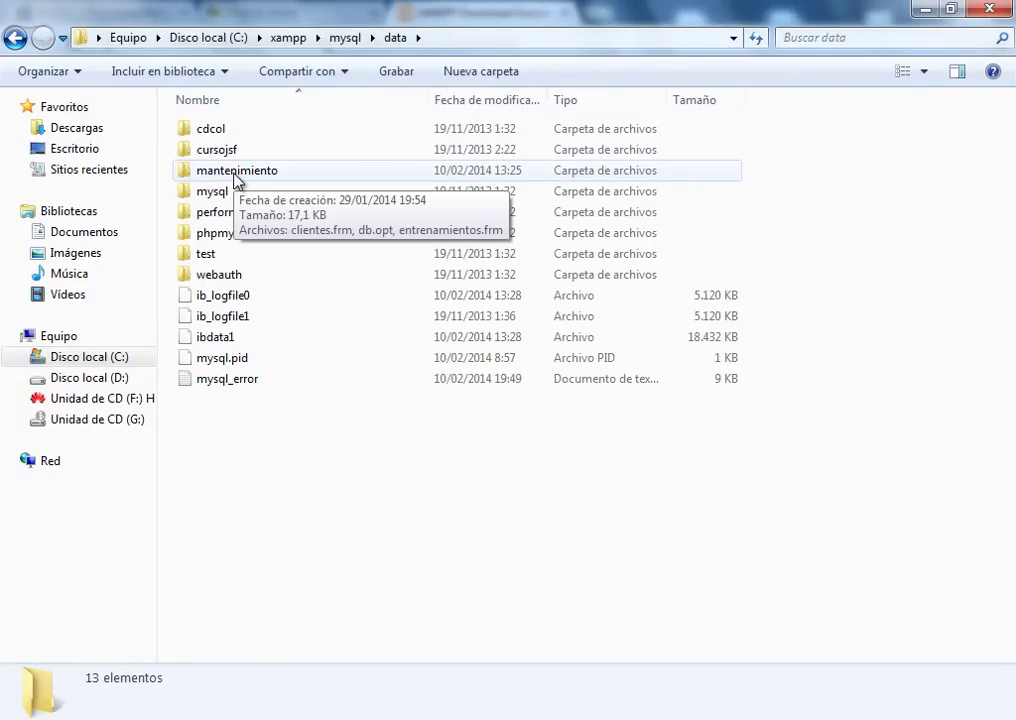
# Step: Examine the database folders inside data, including cursojsf, mantenimiento, mysql and test
pyautogui.moveTo(223, 158)
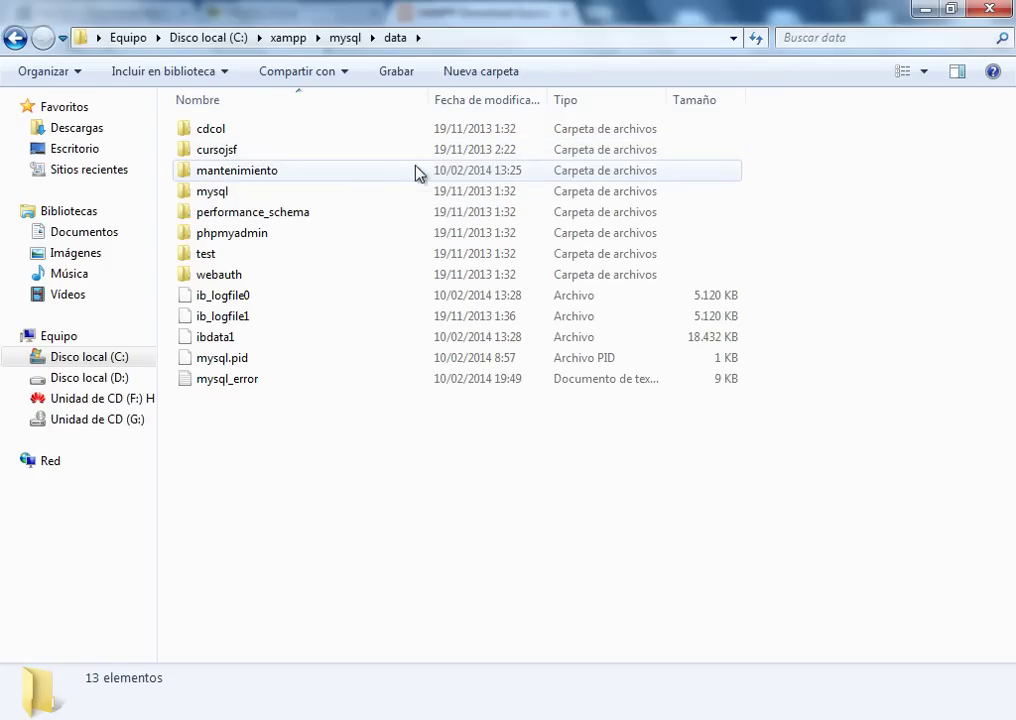
pyautogui.click(232, 174)
pyautogui.click(222, 152)
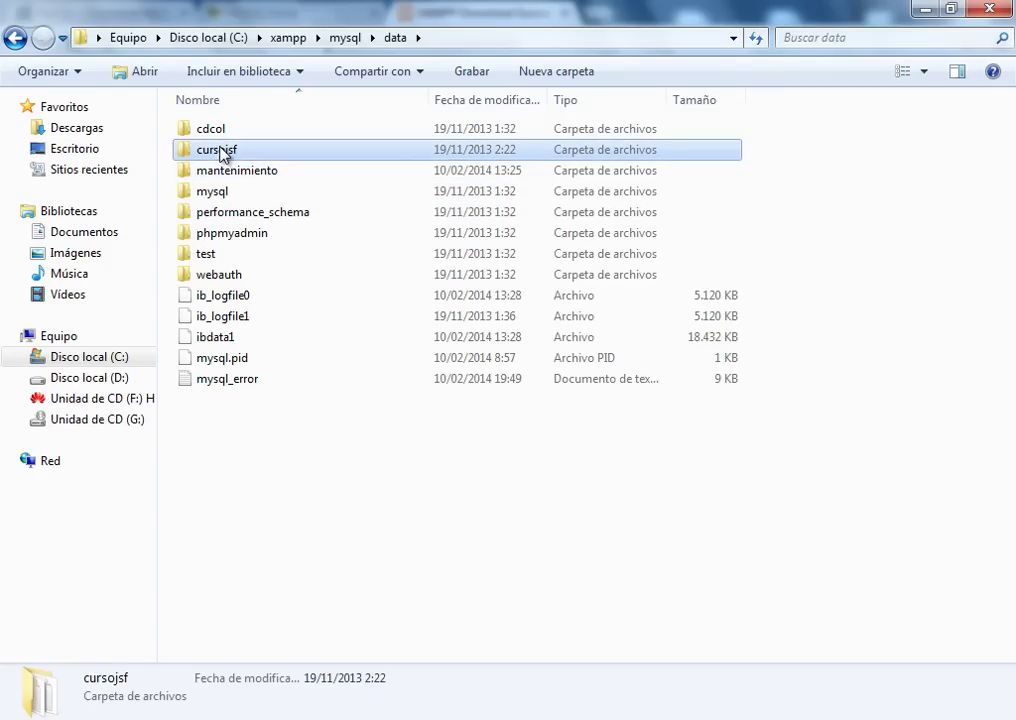
pyautogui.click(227, 169)
pyautogui.click(228, 154)
pyautogui.click(233, 175)
pyautogui.click(228, 152)
pyautogui.click(226, 174)
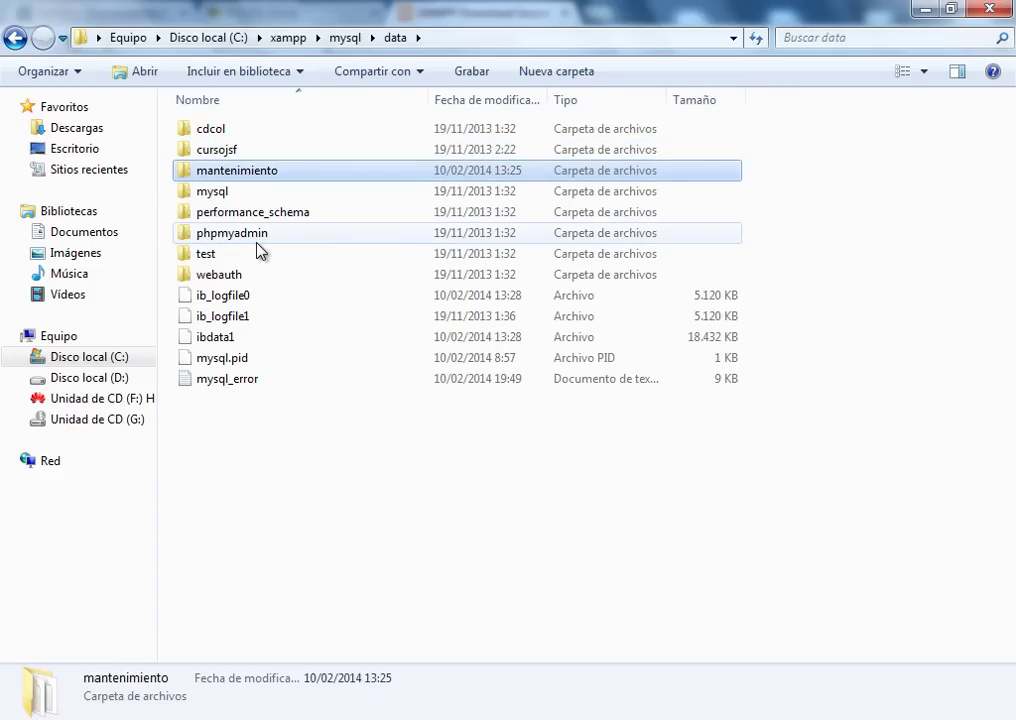
pyautogui.moveTo(240, 247)
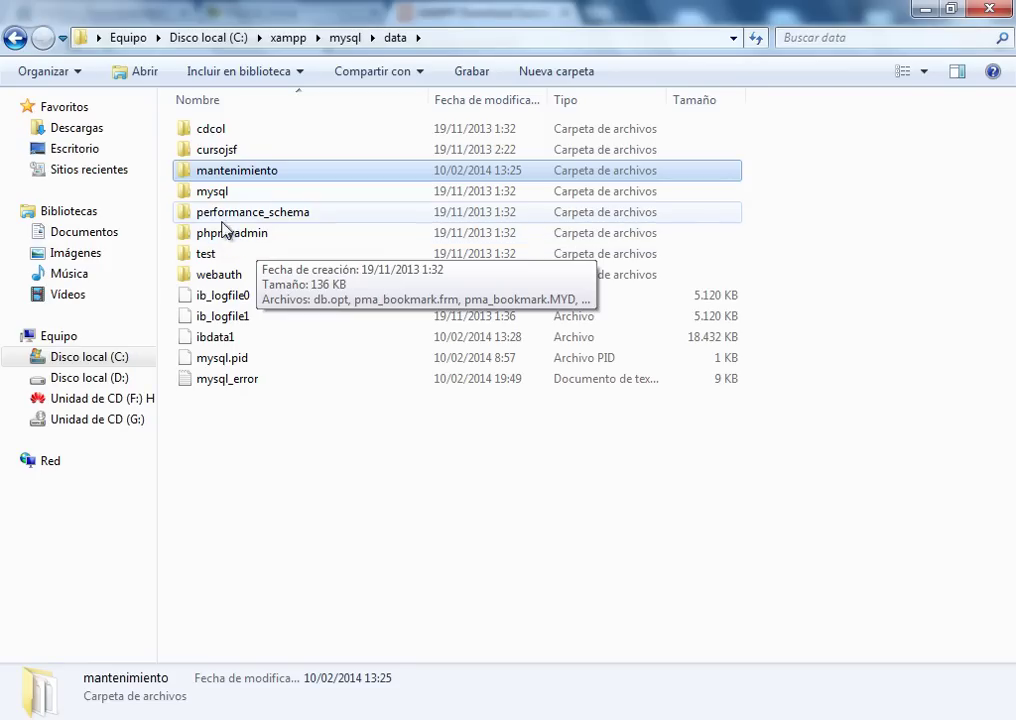
pyautogui.click(216, 197)
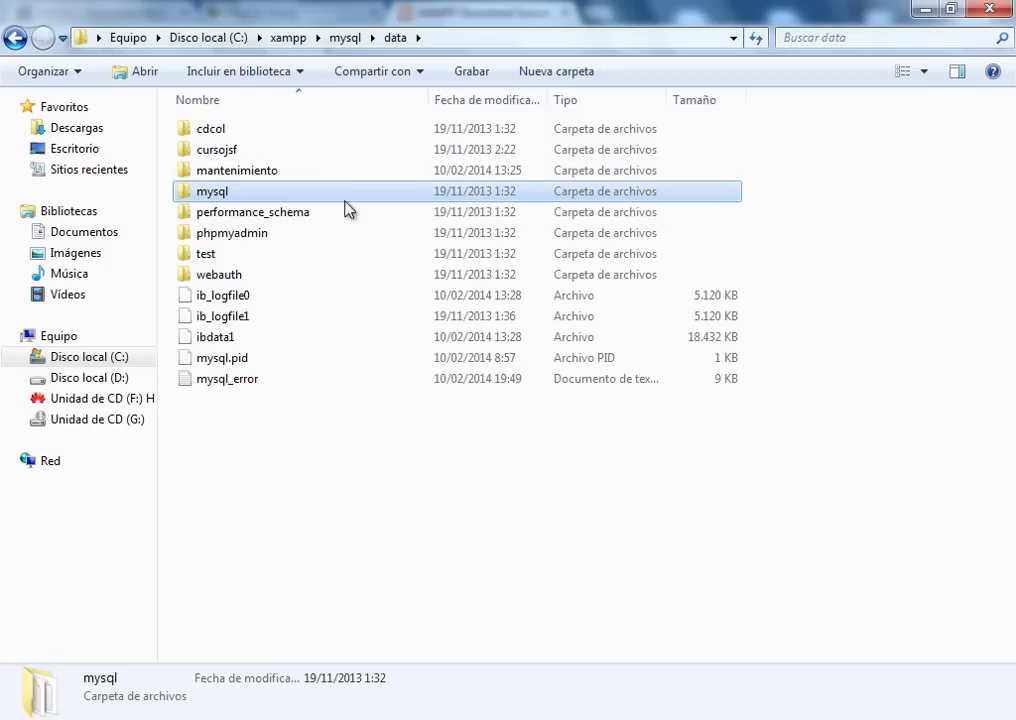
pyautogui.click(209, 258)
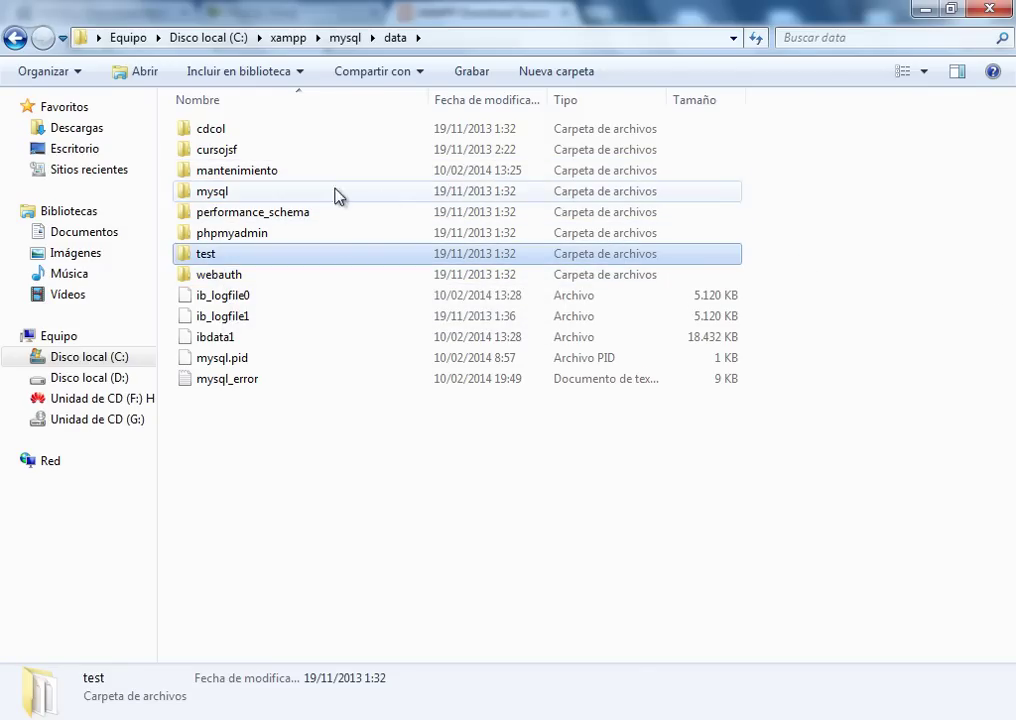
# Step: Look at the clientes.frm and entrenamientos.frm table files in the mantenimiento folder and return to data
pyautogui.click(256, 174)
pyautogui.doubleClick(256, 174)
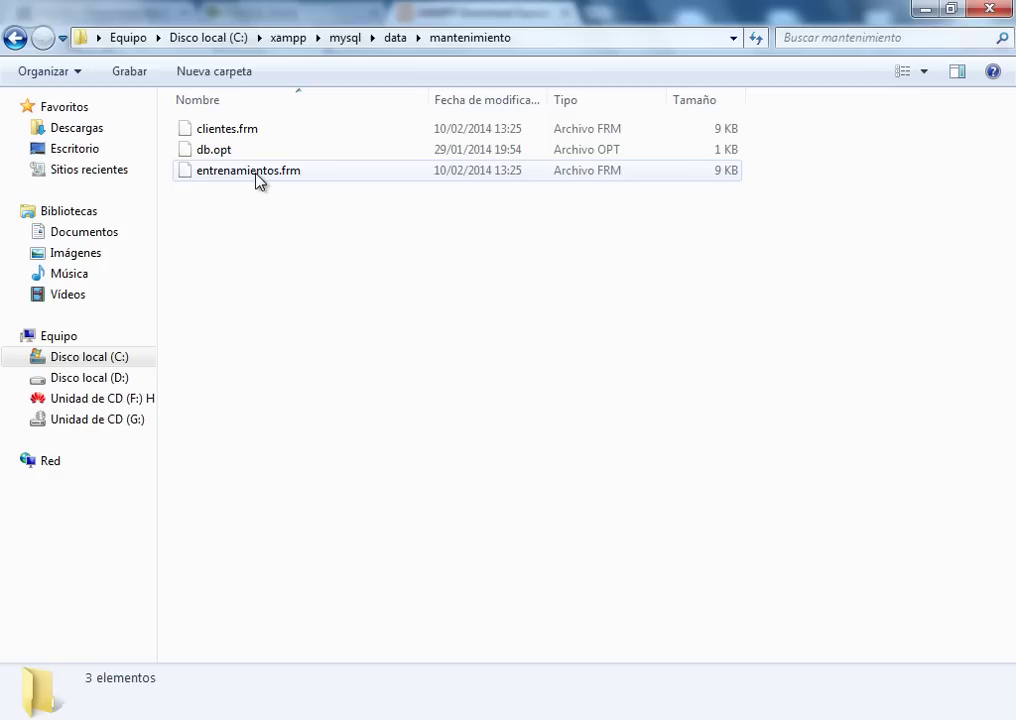
pyautogui.click(231, 136)
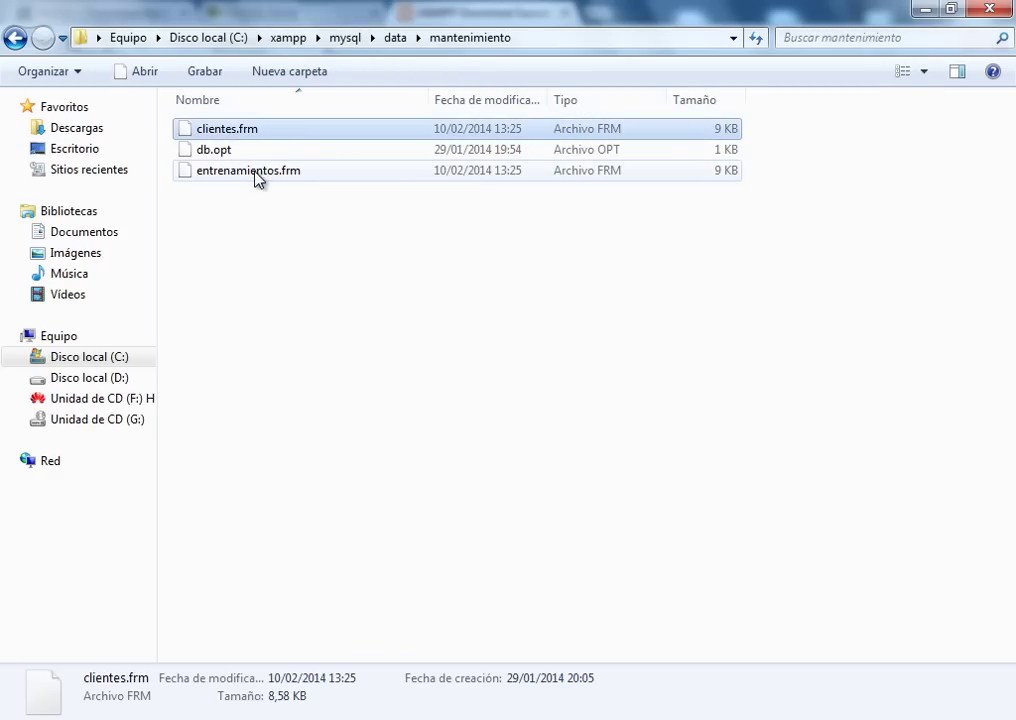
pyautogui.click(256, 175)
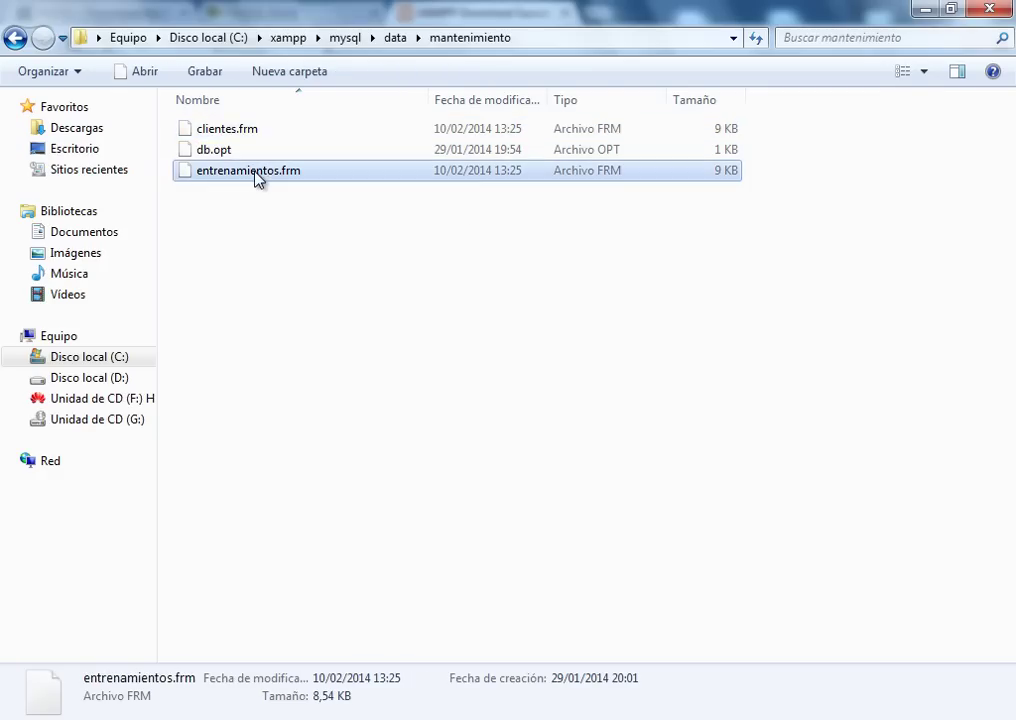
pyautogui.click(15, 37)
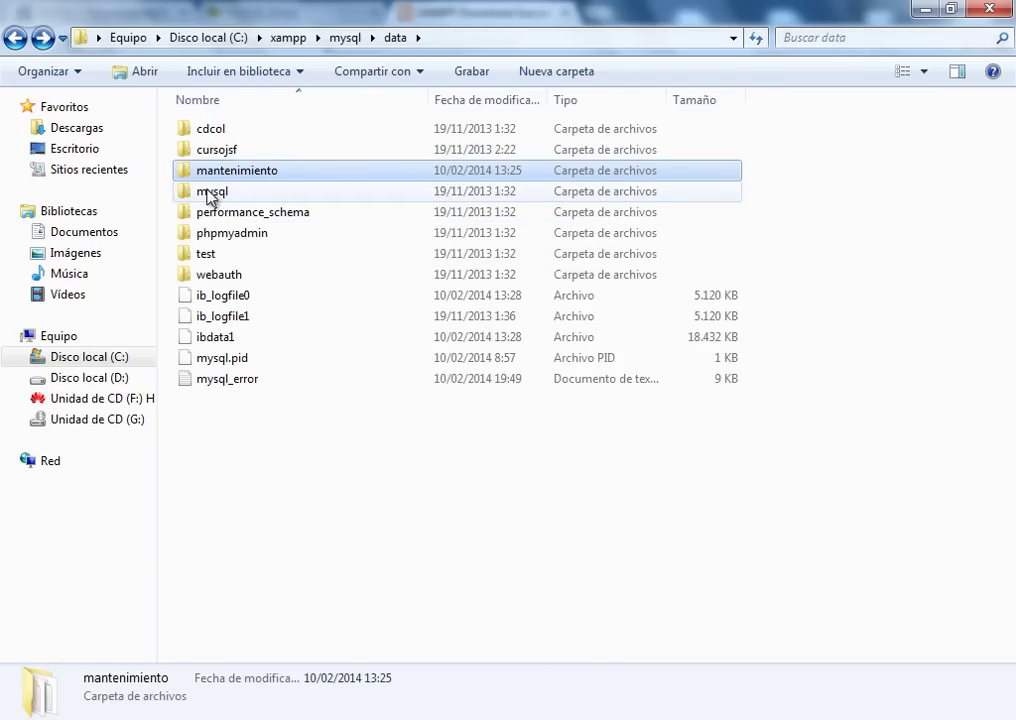
# Step: View the table files in the cursojsf database folder, return to data and close the folder window
pyautogui.click(233, 150)
pyautogui.doubleClick(233, 150)
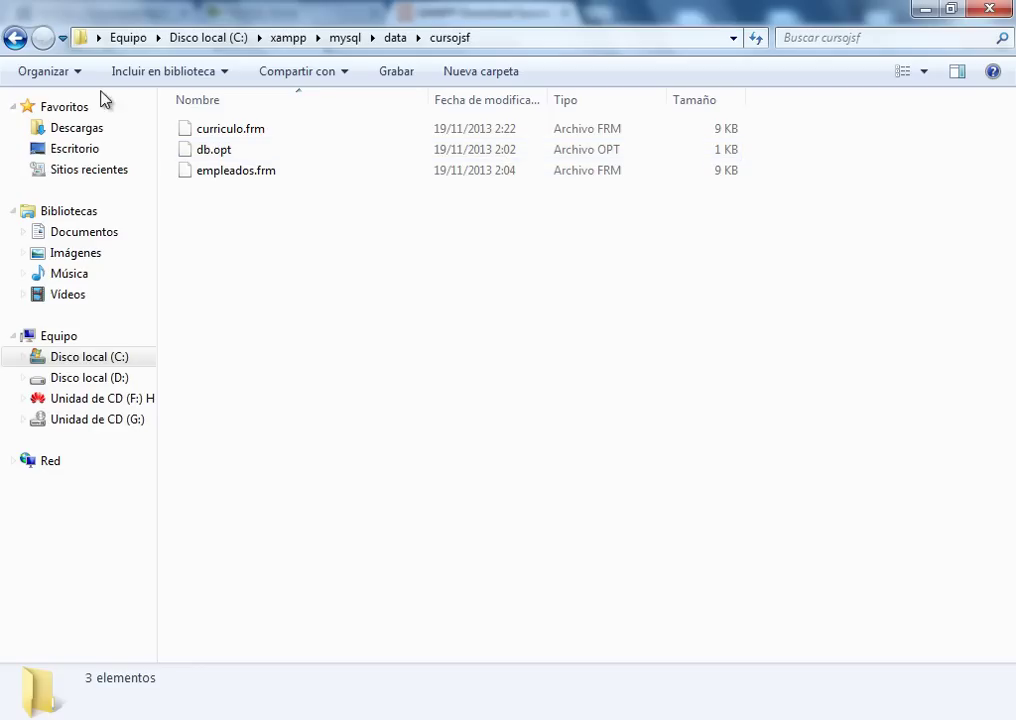
pyautogui.click(15, 40)
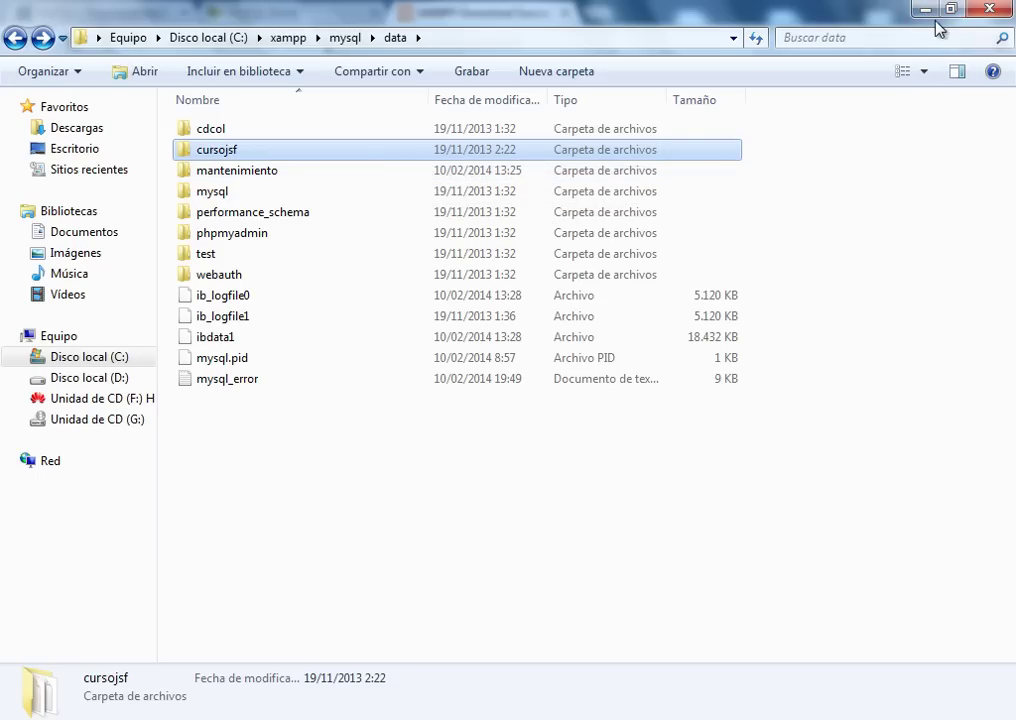
pyautogui.click(1000, 11)
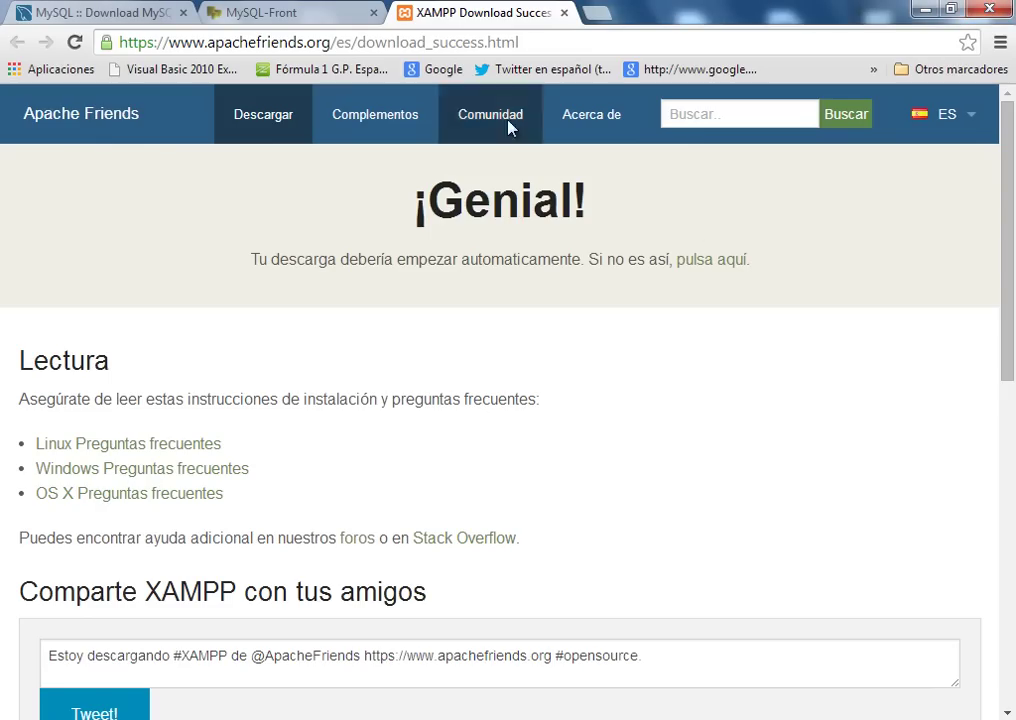
# Step: Return to the MySQL Installer download page in the browser and open the MySQL Workbench product page
pyautogui.click(119, 20)
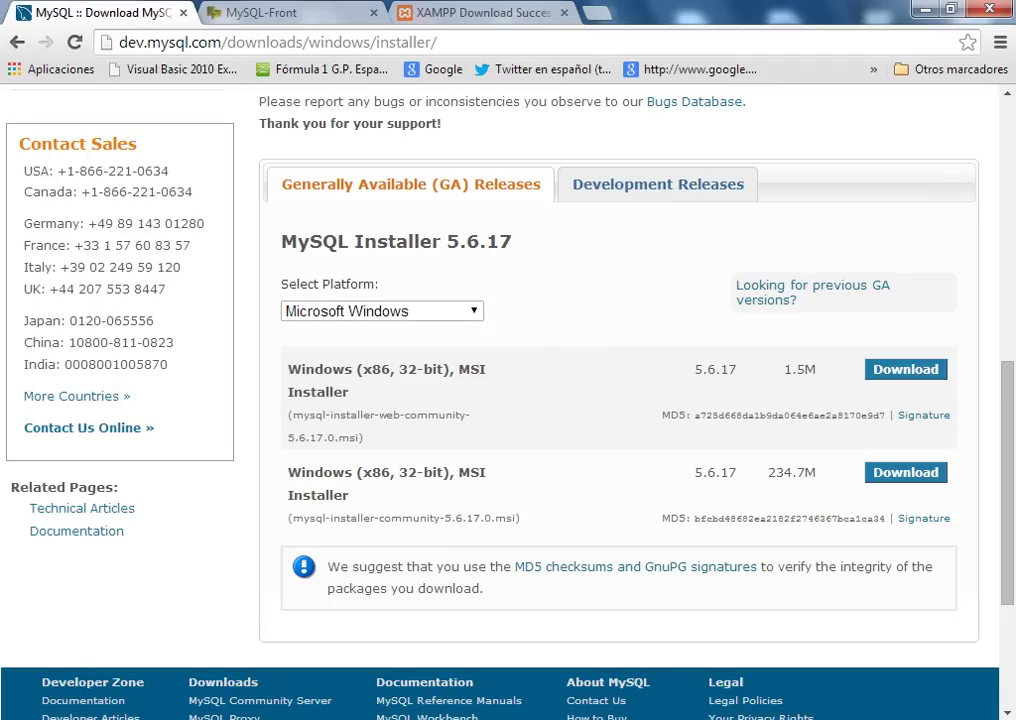
pyautogui.click(1012, 252)
pyautogui.scroll(3, 593, 170)
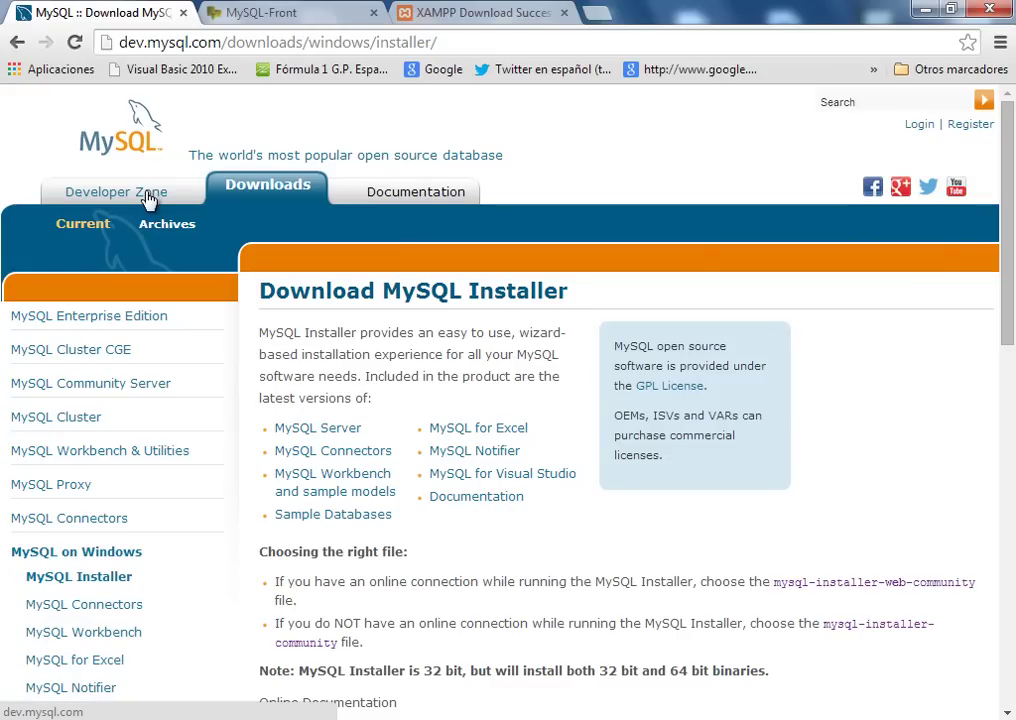
pyautogui.click(337, 494)
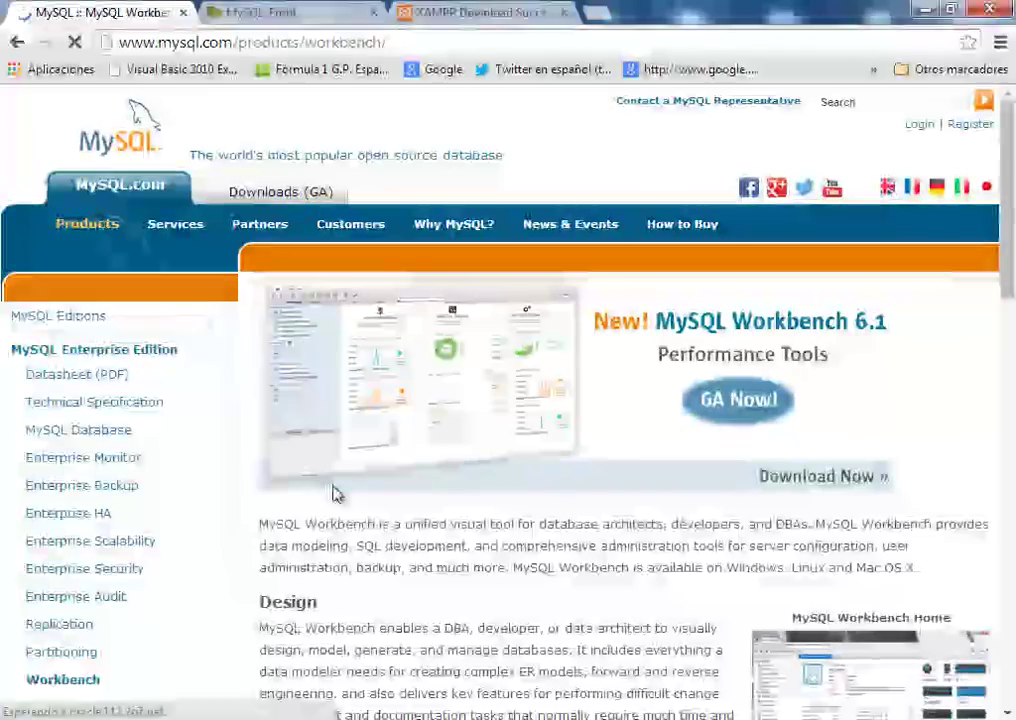
# Step: Review the MySQL Workbench description and open its download page at the Microsoft Windows releases
pyautogui.moveTo(1012, 210); pyautogui.dragTo(998, 572)
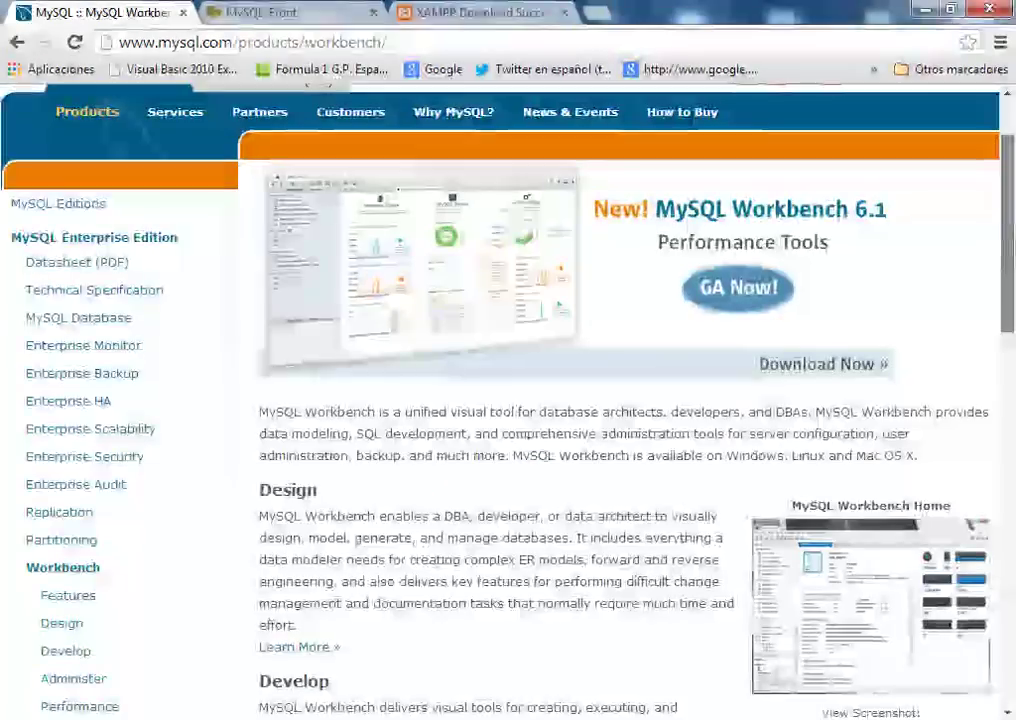
pyautogui.moveTo(1006, 247); pyautogui.dragTo(997, 350)
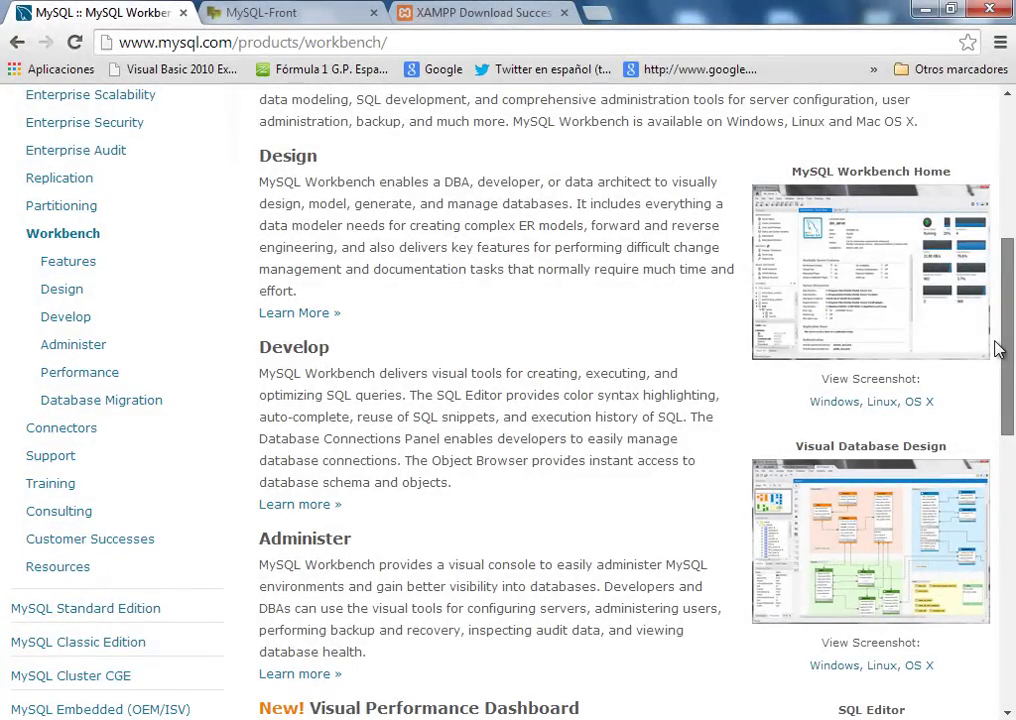
pyautogui.moveTo(995, 348); pyautogui.dragTo(897, 328)
pyautogui.click(788, 346)
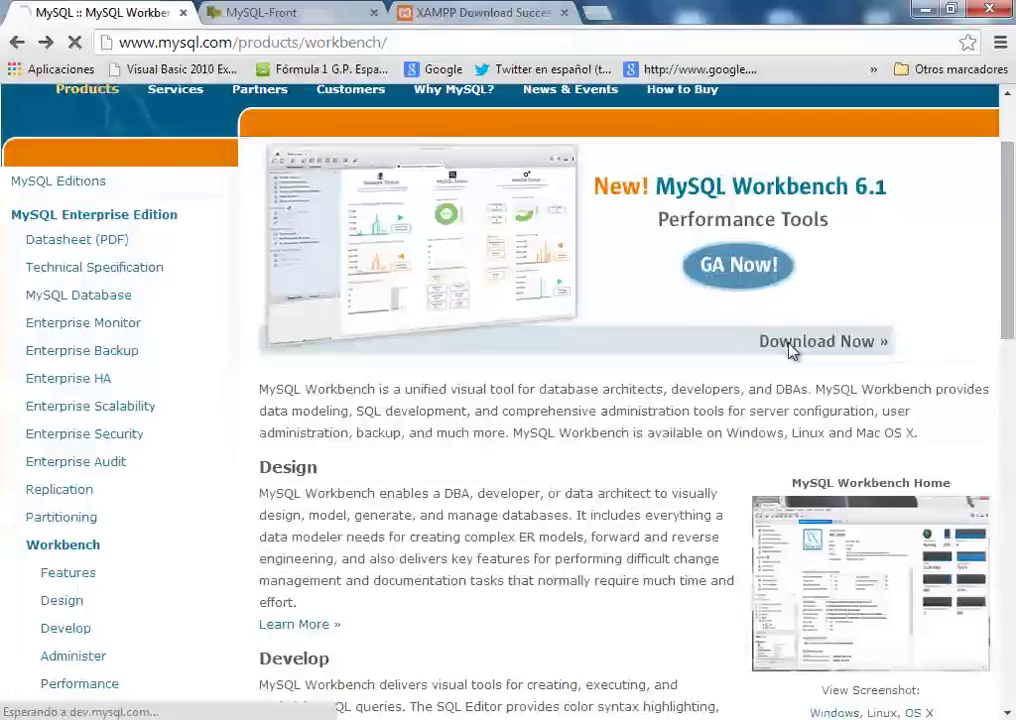
pyautogui.moveTo(1008, 185); pyautogui.dragTo(990, 480)
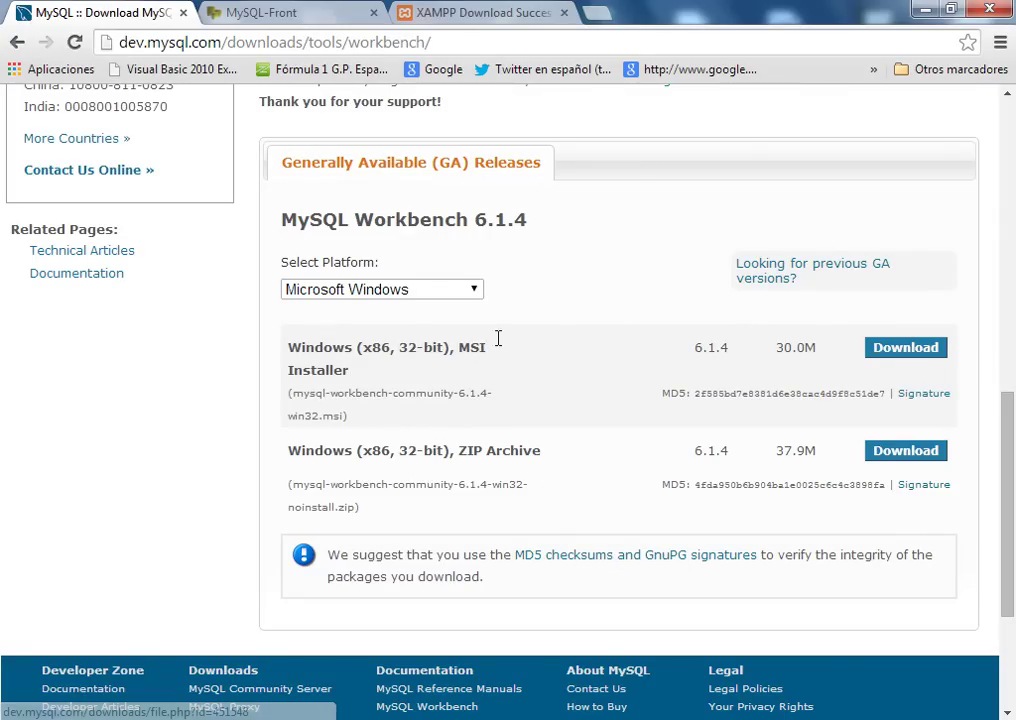
# Step: Look over the Workbench, XAMPP and MySQL-Front installers in C:\Delphi2010 and bring up the MySQL-Front website in the browser
pyautogui.hotkey('alt', 'Tab')
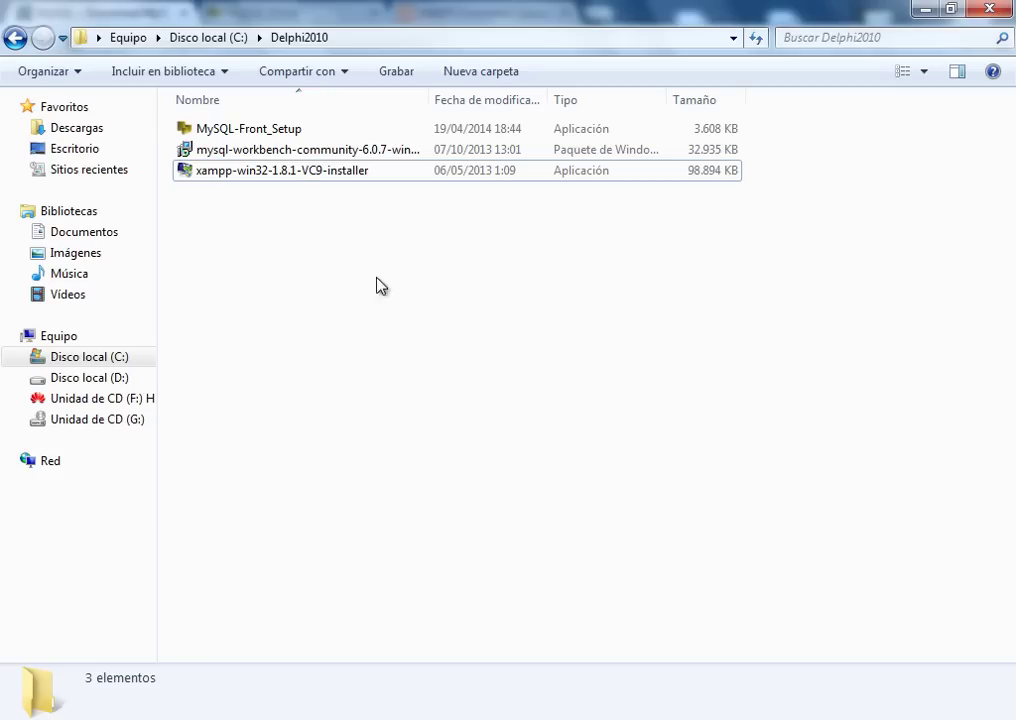
pyautogui.click(228, 153)
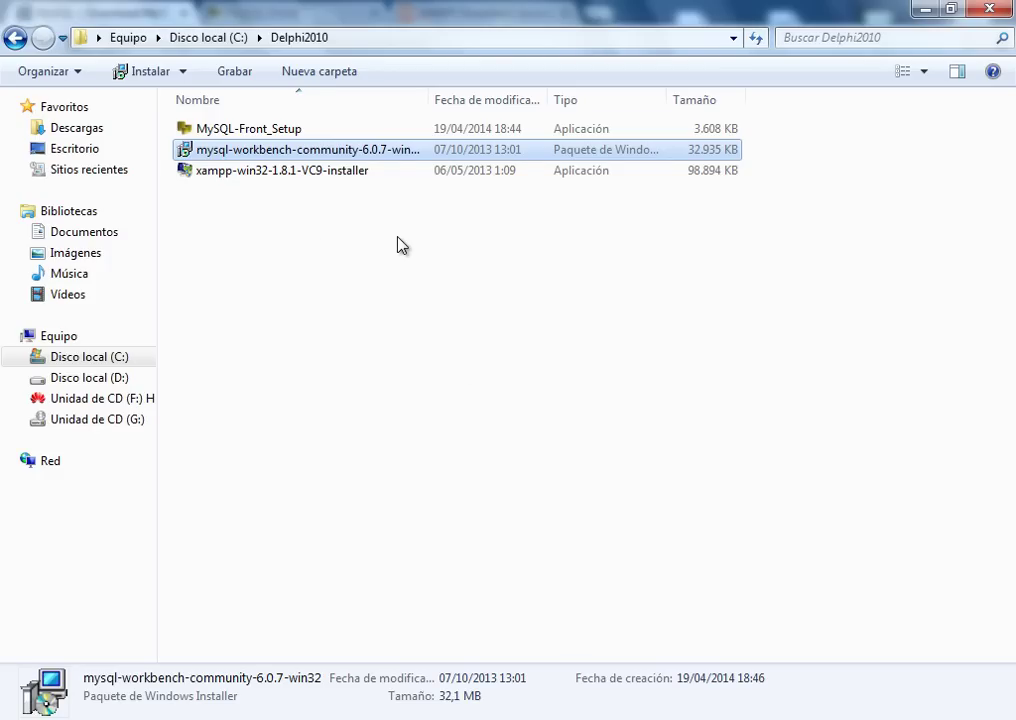
pyautogui.click(276, 172)
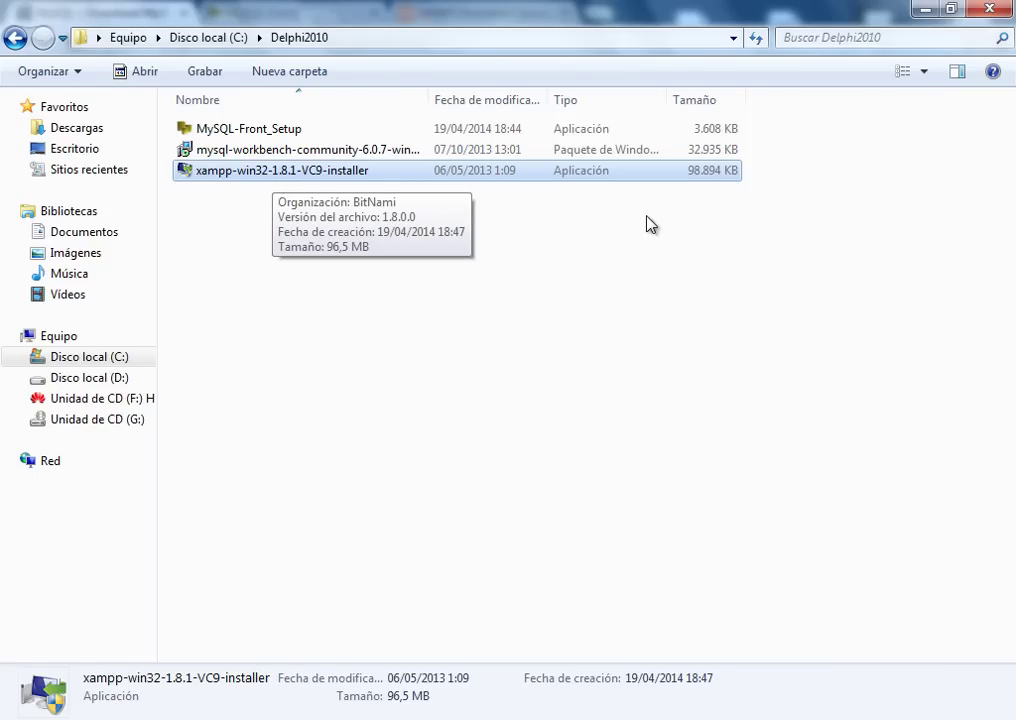
pyautogui.click(281, 132)
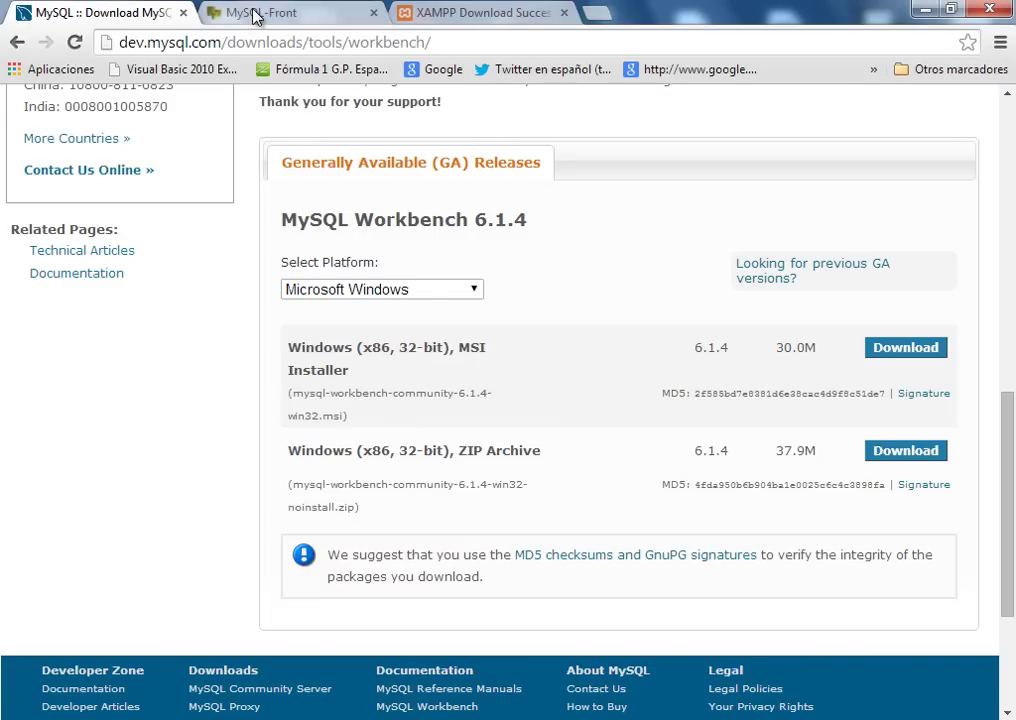
pyautogui.click(260, 13)
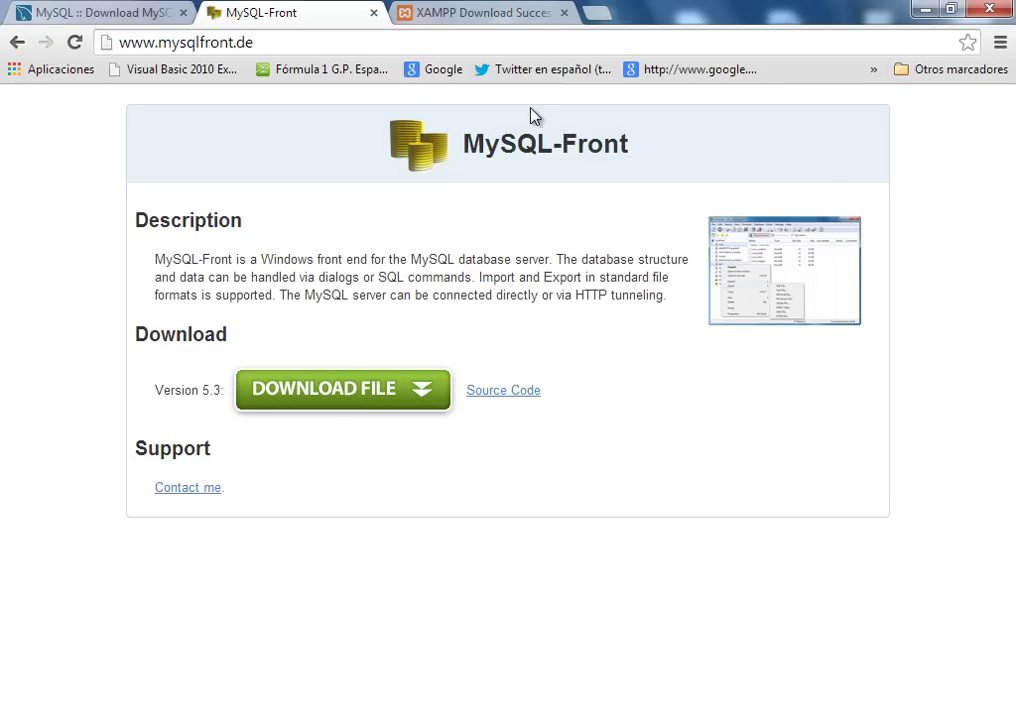
# Step: Launch Navicat Premium from the PremiumSoft program folder among all installed programs
pyautogui.click(18, 705)
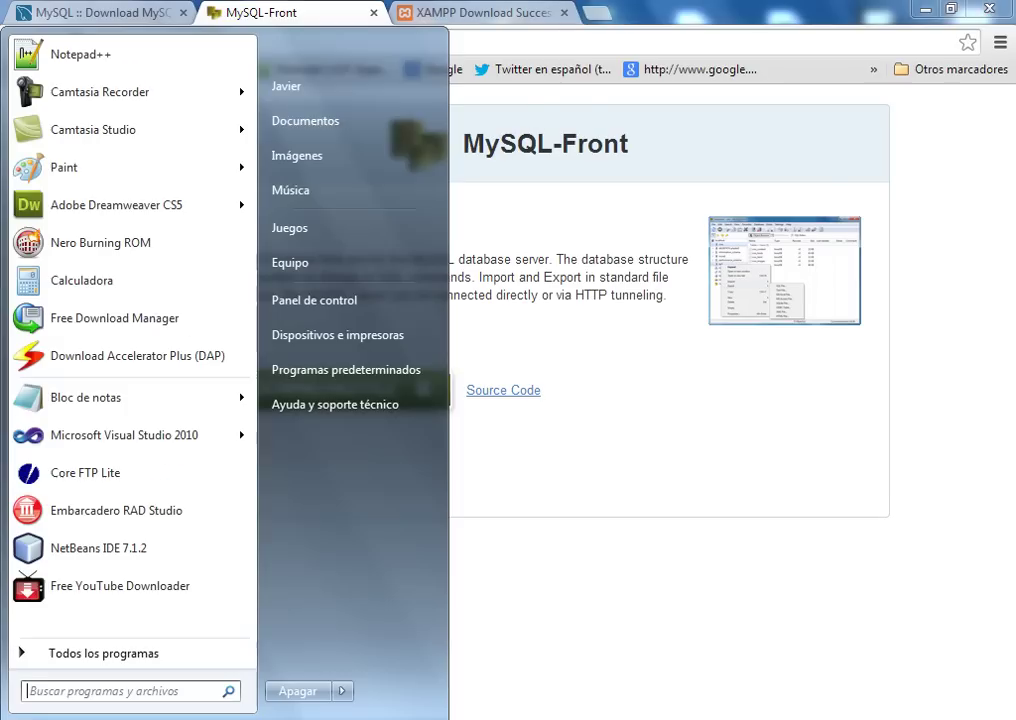
pyautogui.click(100, 655)
pyautogui.moveTo(244, 222); pyautogui.dragTo(249, 590)
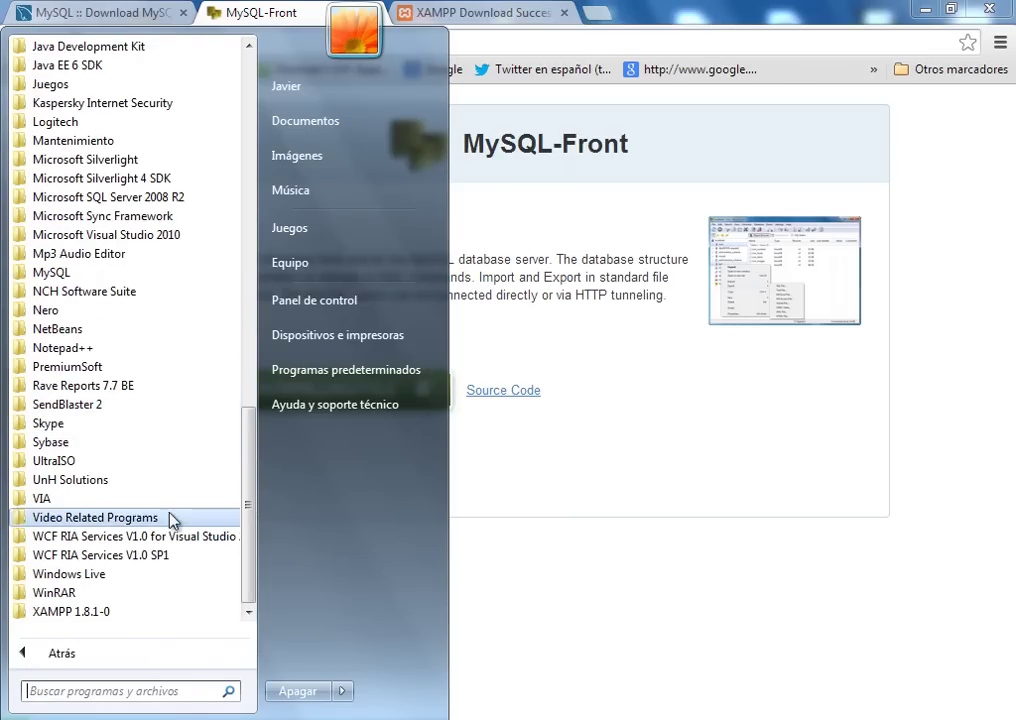
pyautogui.click(87, 370)
pyautogui.click(92, 385)
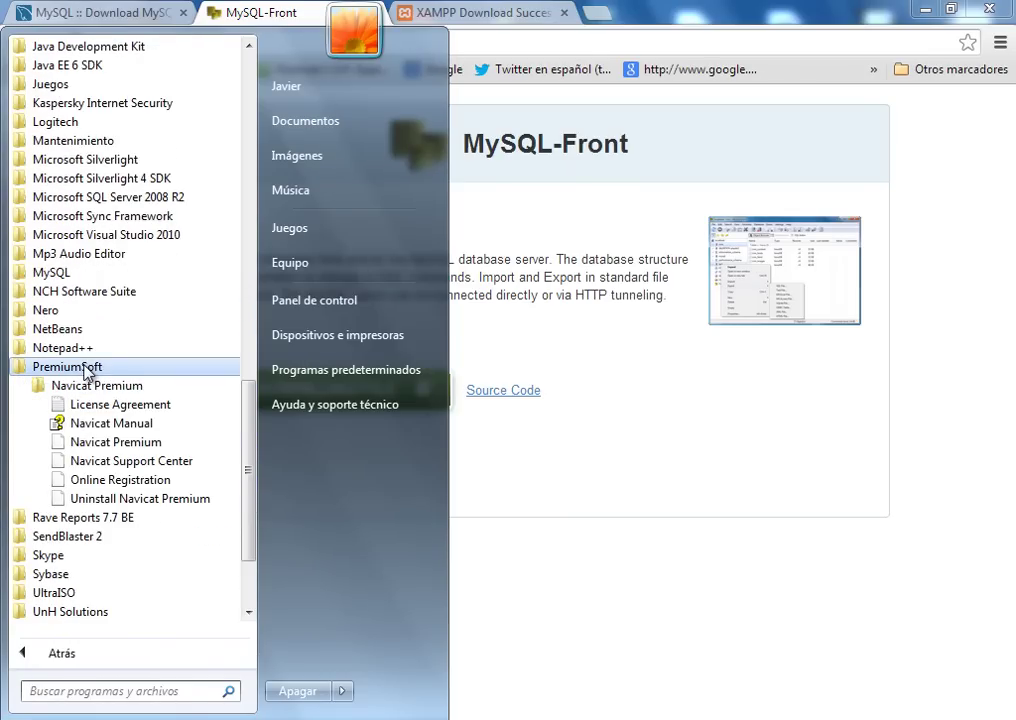
pyautogui.click(117, 446)
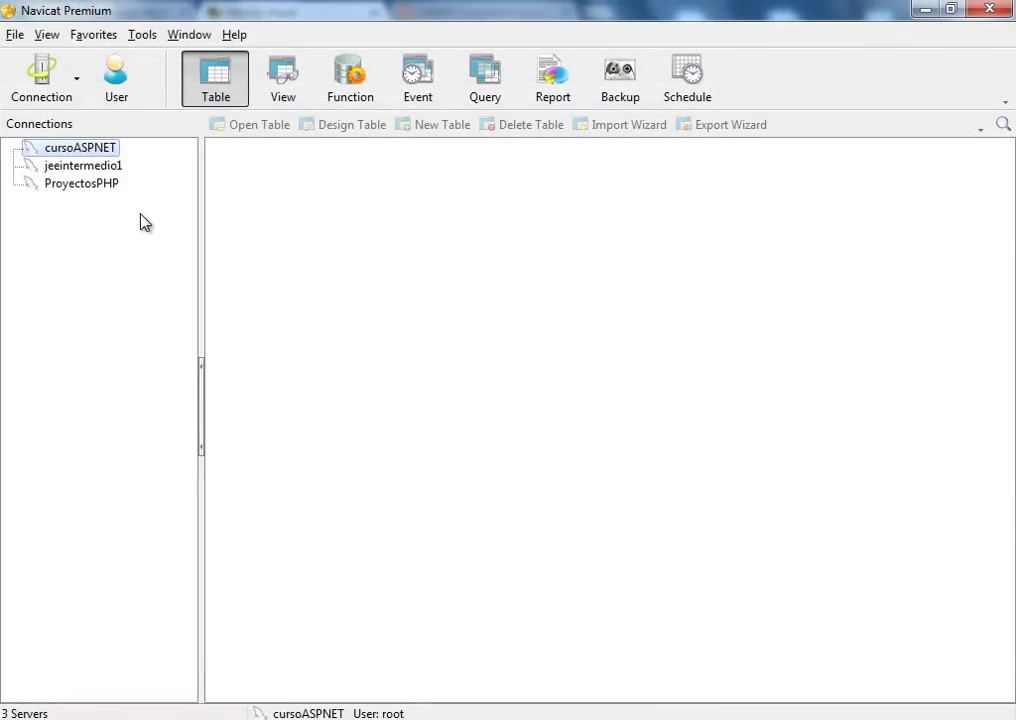
# Step: Look over the jeeintermedio1, cursoASPNET and ProyectosPHP connections in Navicat Premium and close the program
pyautogui.click(90, 166)
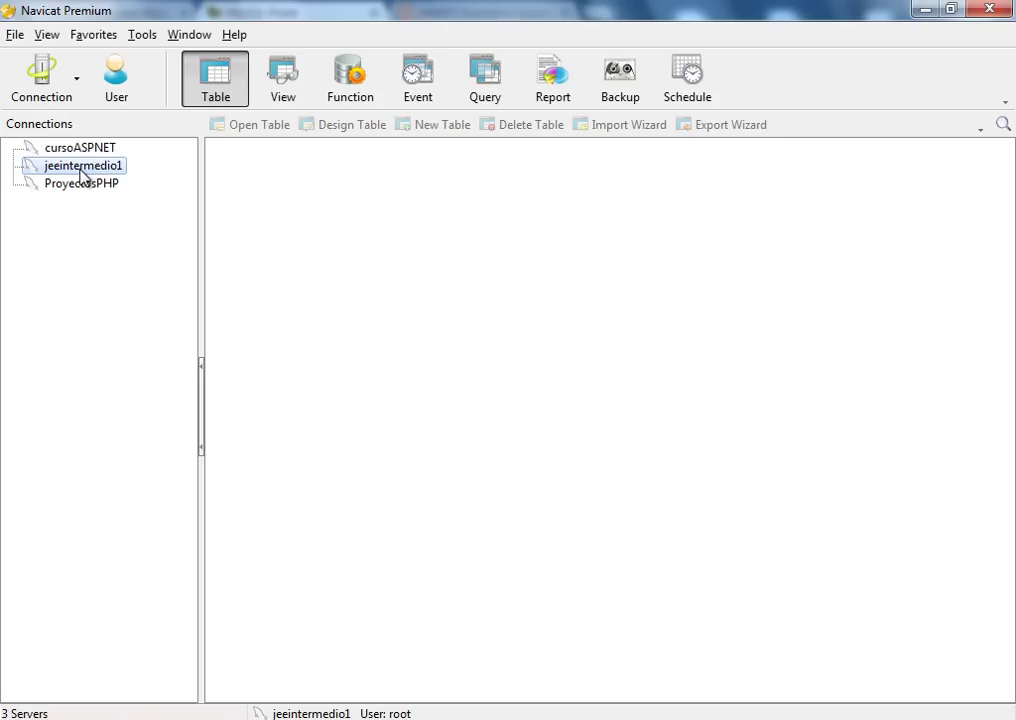
pyautogui.click(88, 149)
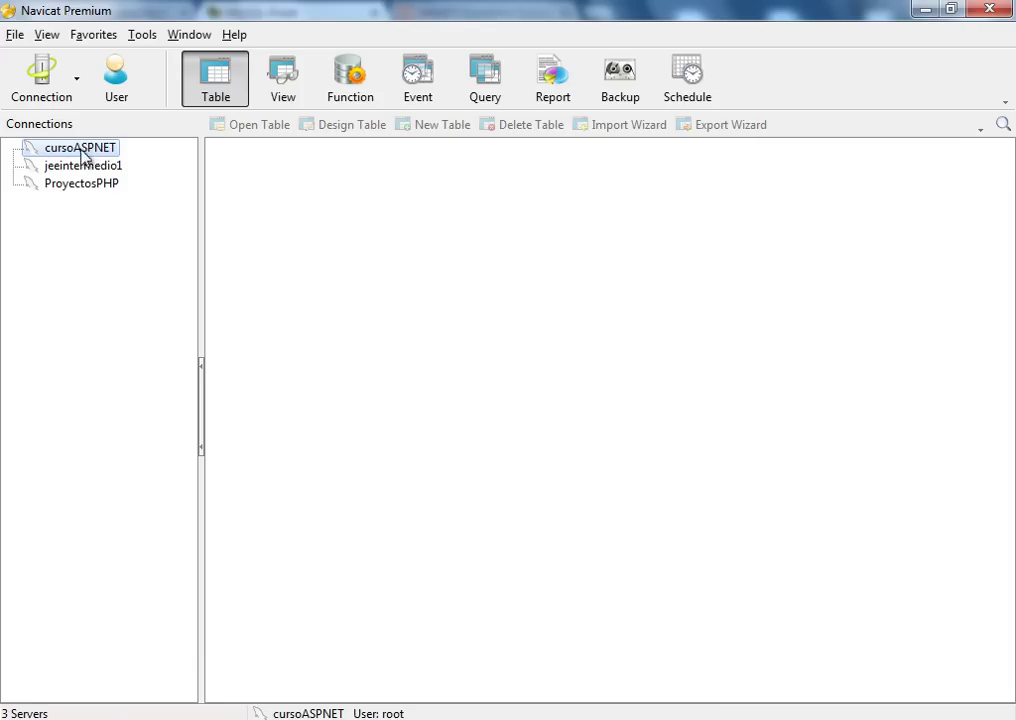
pyautogui.click(72, 190)
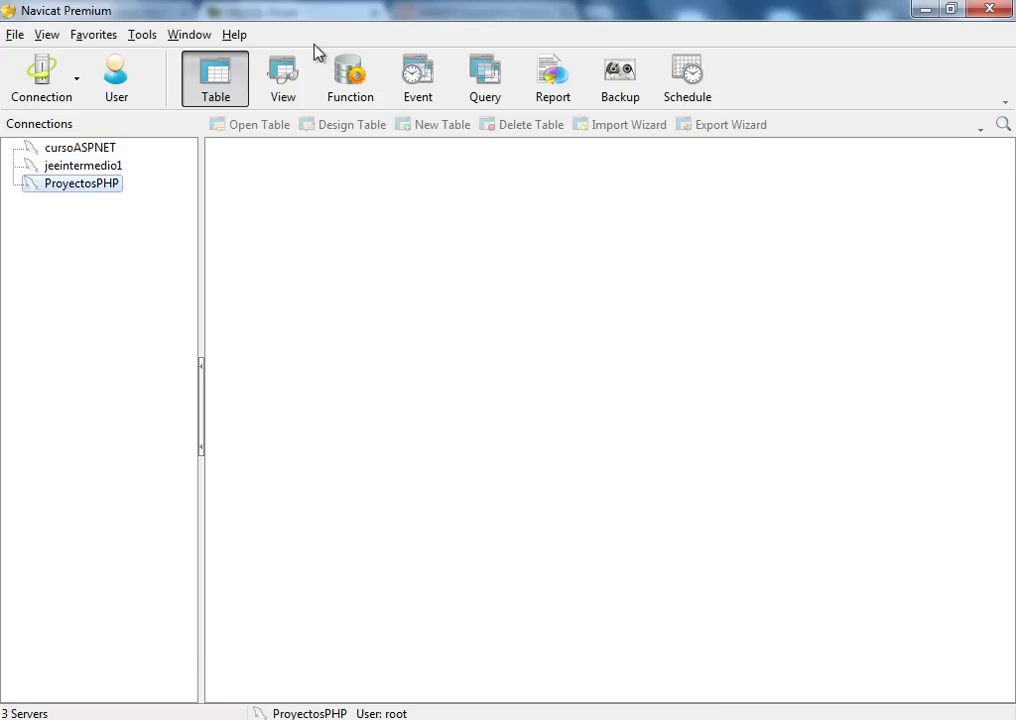
pyautogui.click(990, 9)
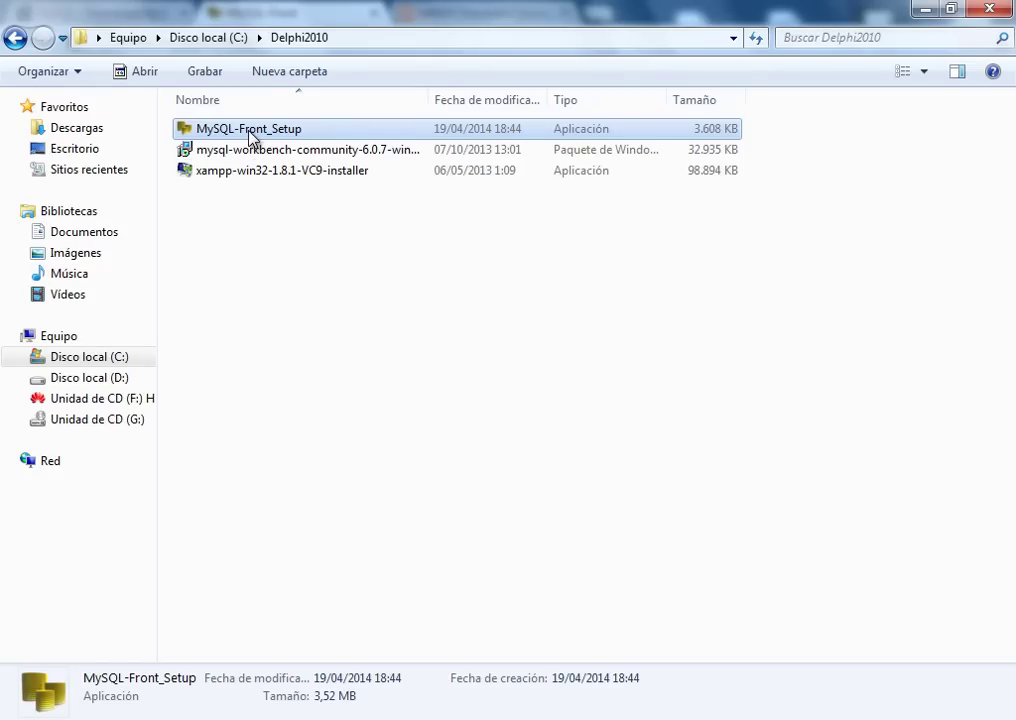
# Step: Review the MySQL-Front, MySQL Workbench and XAMPP installers in C:\Delphi2010, comparing the MySQL-Front and Workbench files
pyautogui.click(250, 137)
pyautogui.click(245, 150)
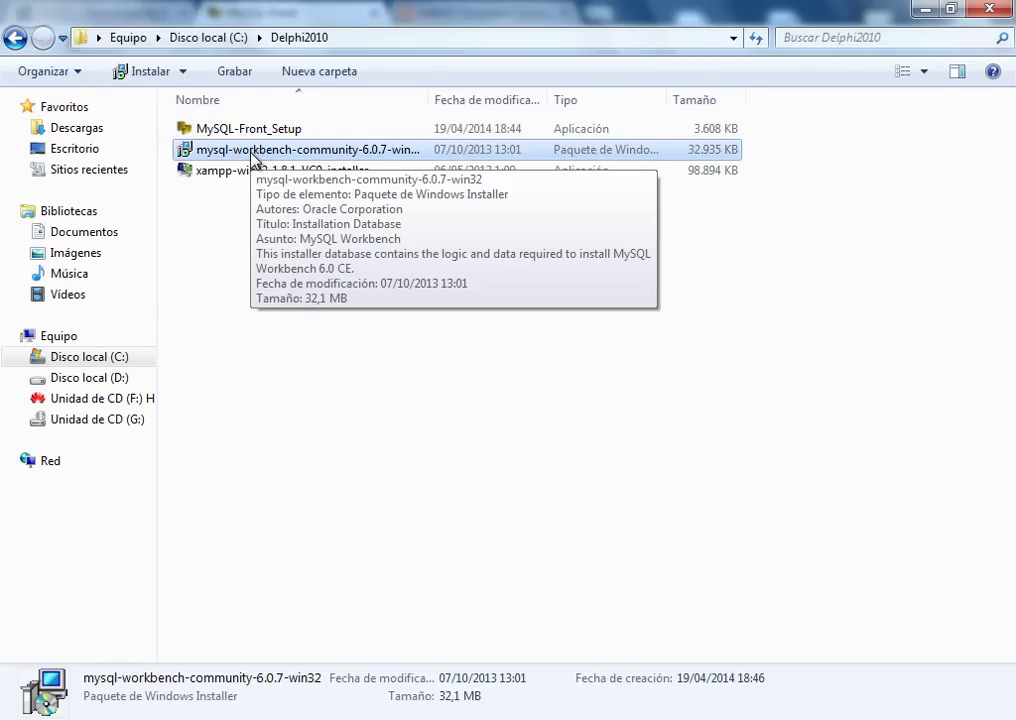
pyautogui.click(256, 172)
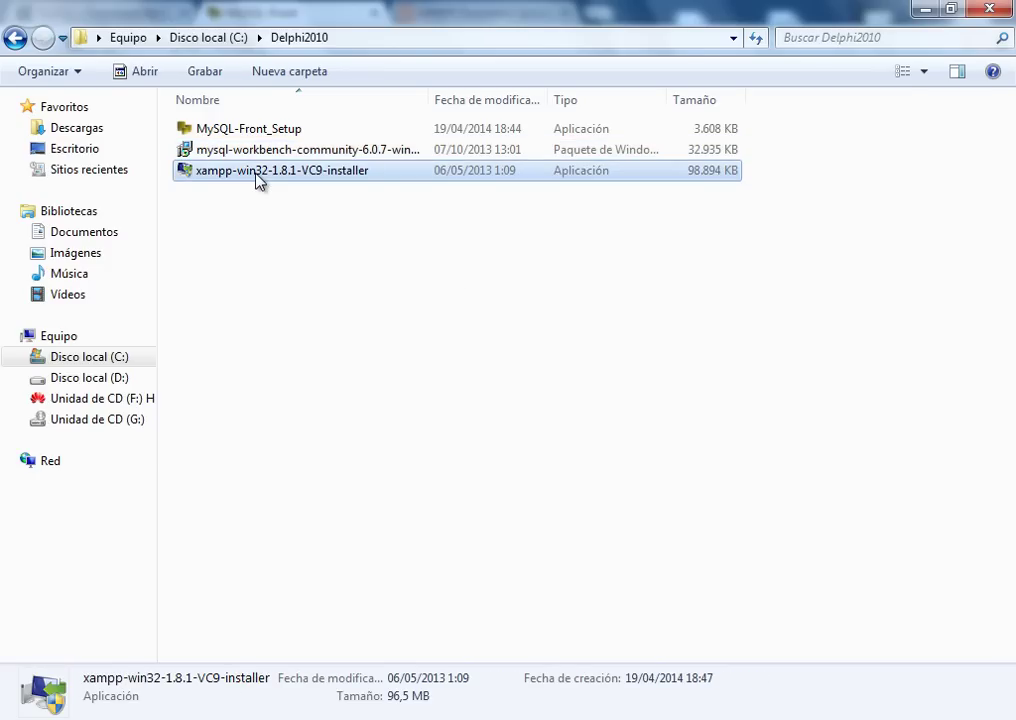
pyautogui.click(257, 130)
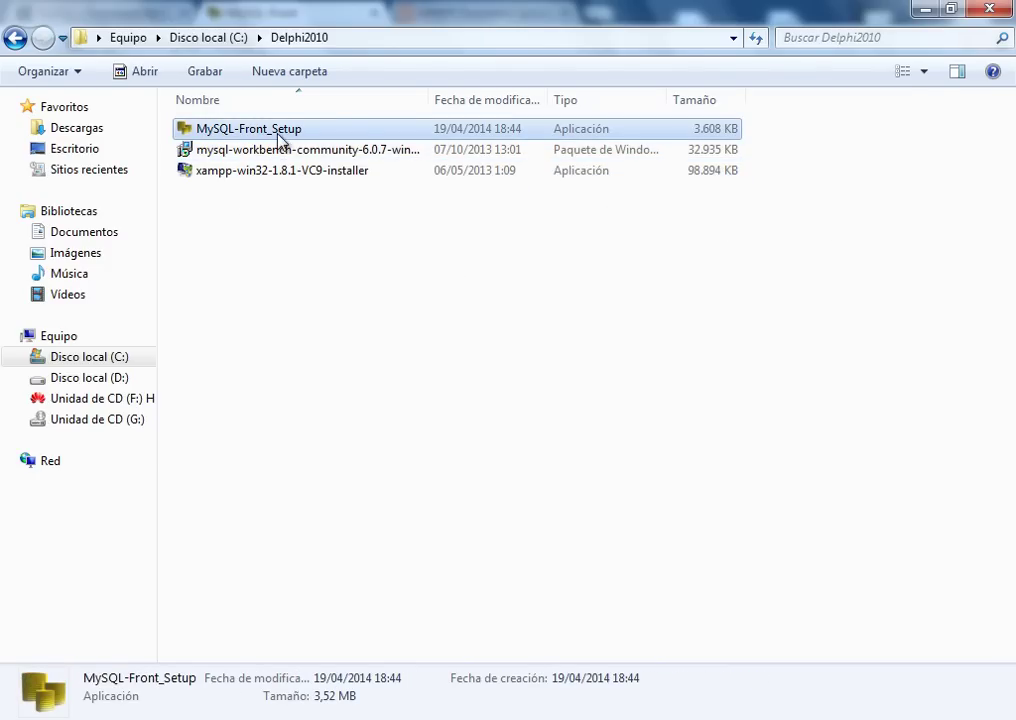
pyautogui.click(283, 151)
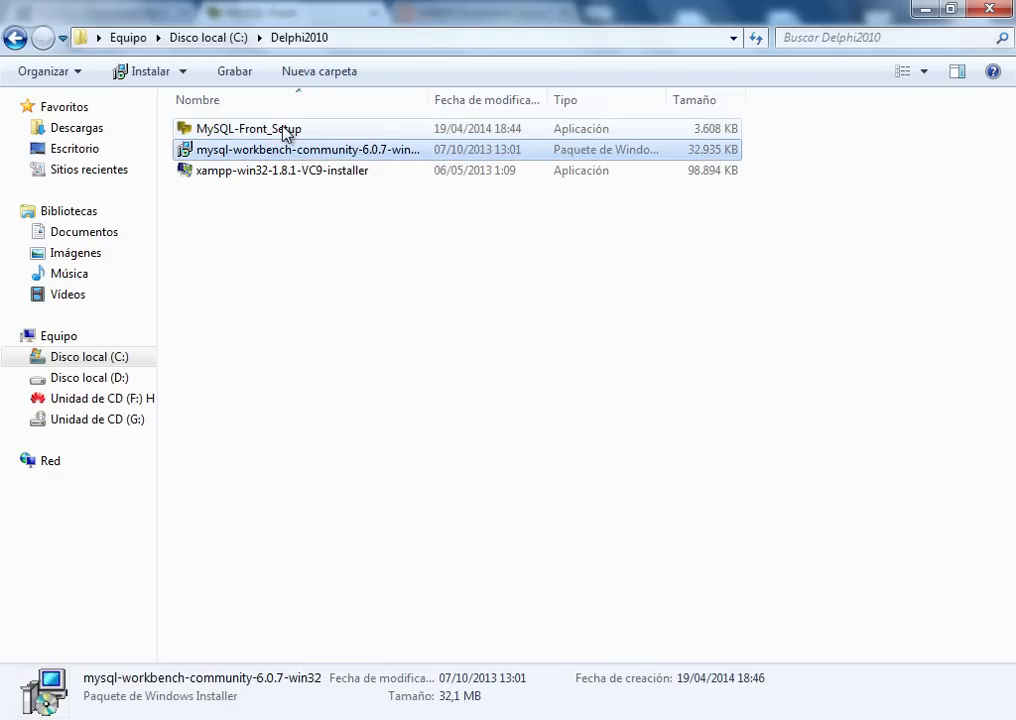
pyautogui.click(286, 131)
pyautogui.click(284, 151)
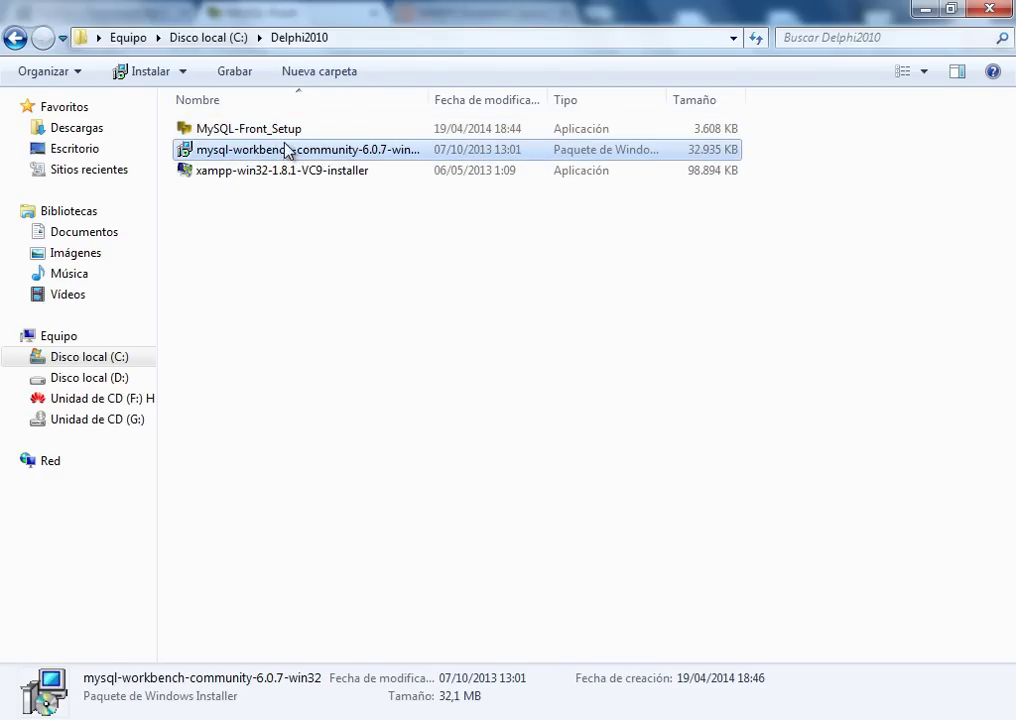
pyautogui.click(287, 131)
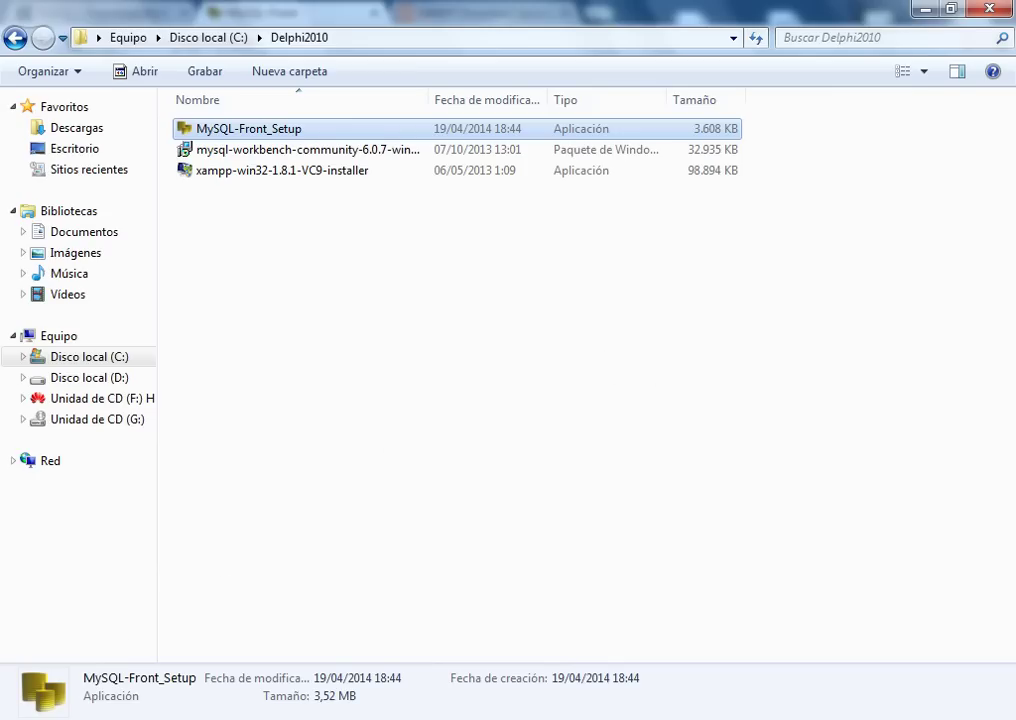
# Step: Check for Embarcadero RAD Studio among the installed programs and switch back to the MySQL-Front website in the browser
pyautogui.press('super')
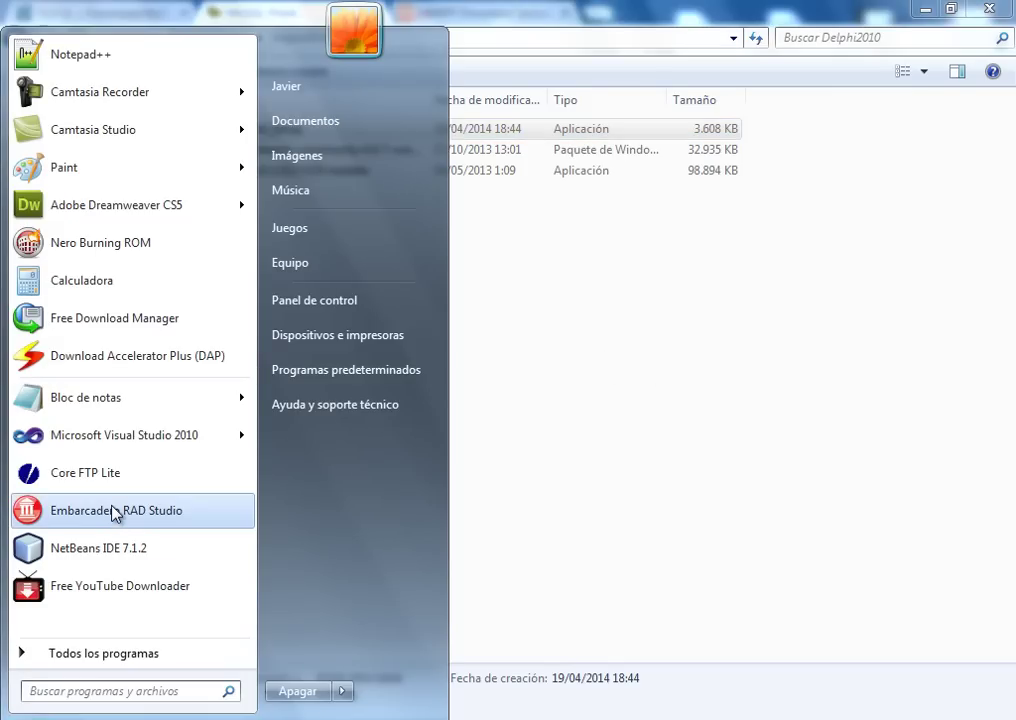
pyautogui.click(777, 405)
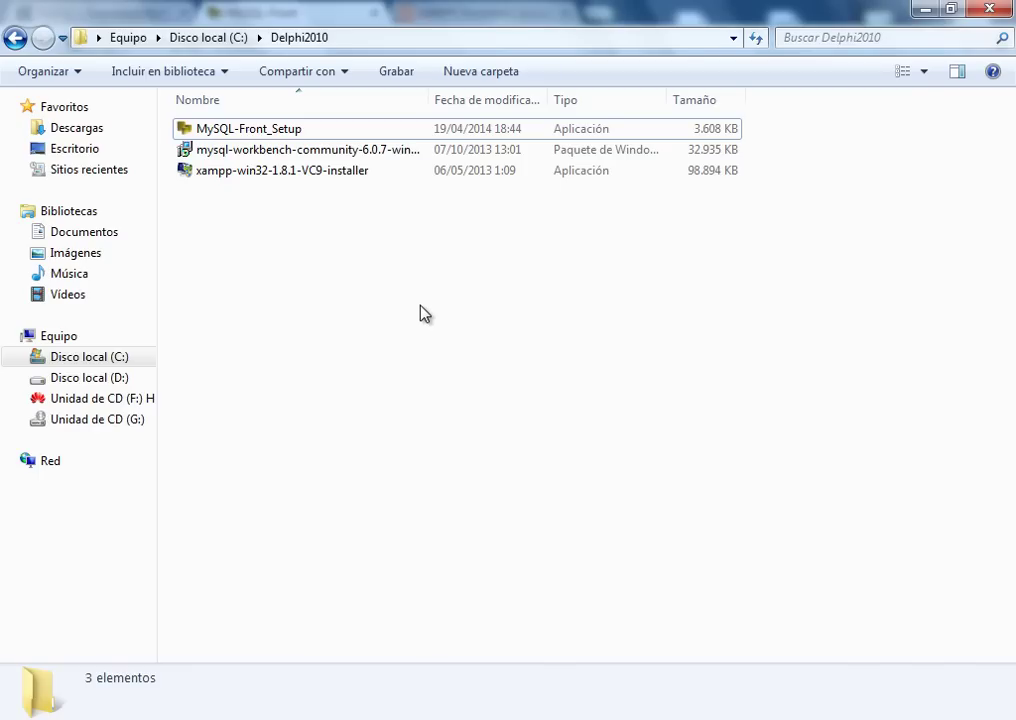
pyautogui.click(400, 714)
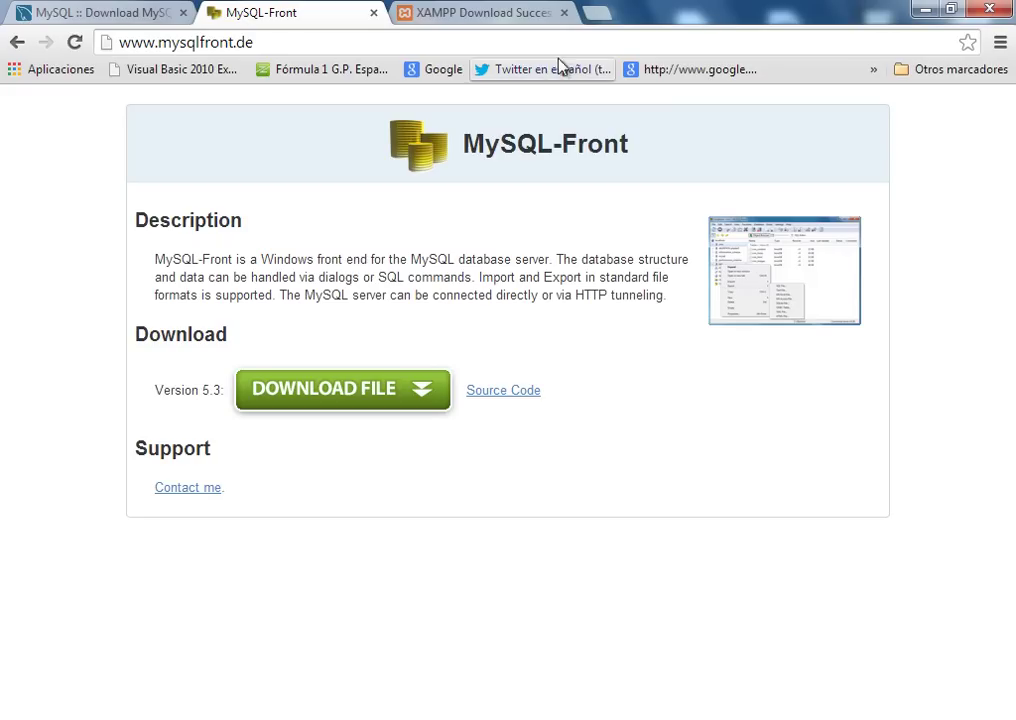